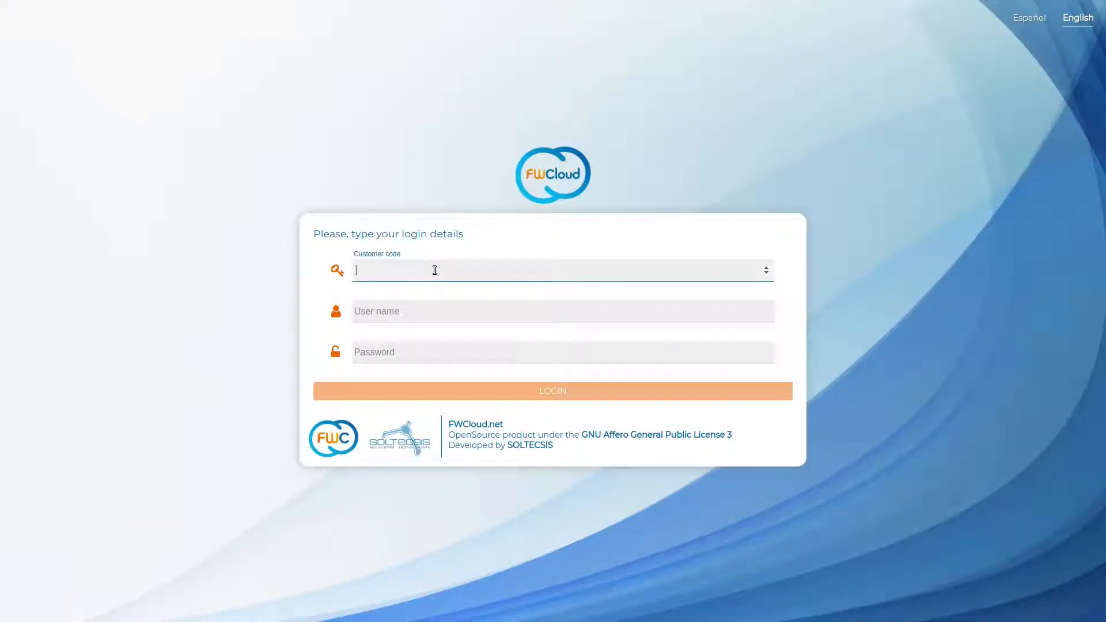
- Log in with the customer code, user name and password, then open the Backup-Center cloud
type("1")
key("Tab")
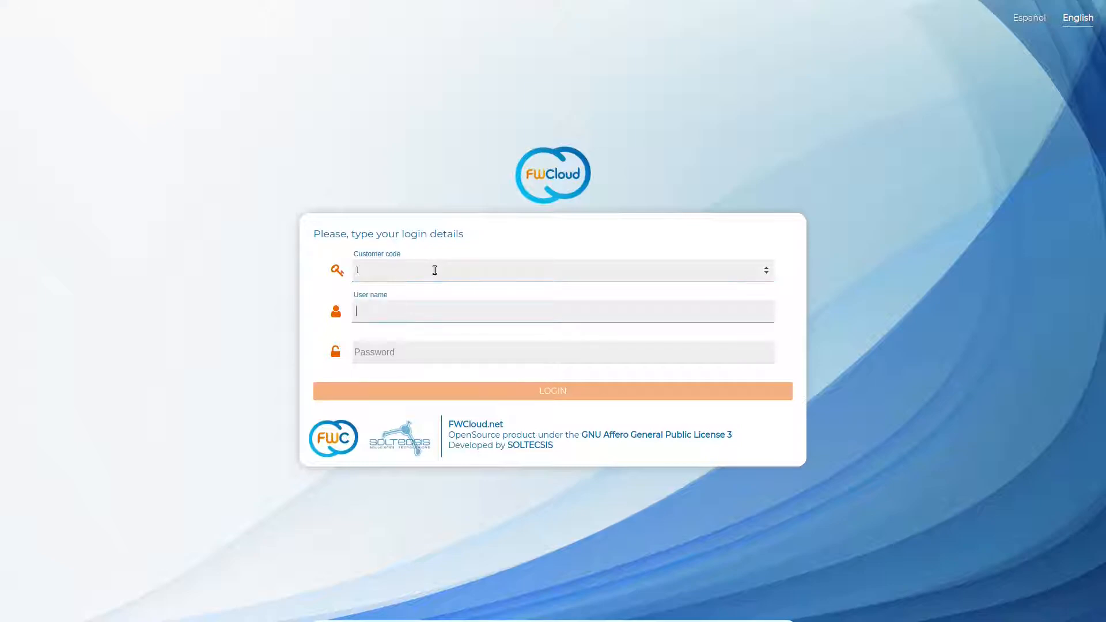
type("fwcadmin")
key("Tab")
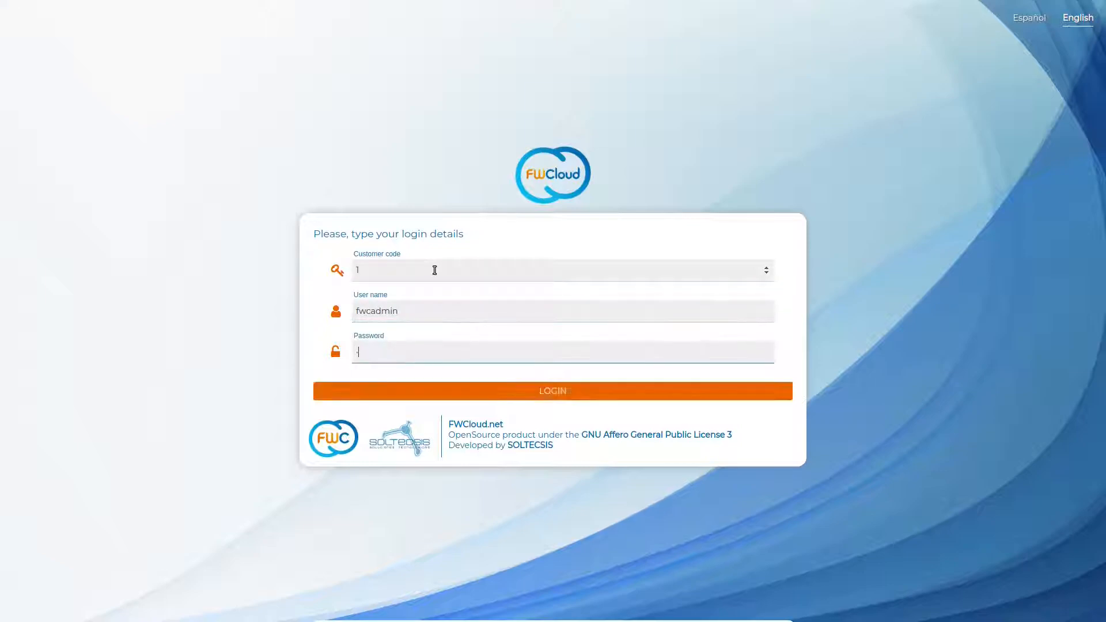
type("fwcadmin")
key("Return")
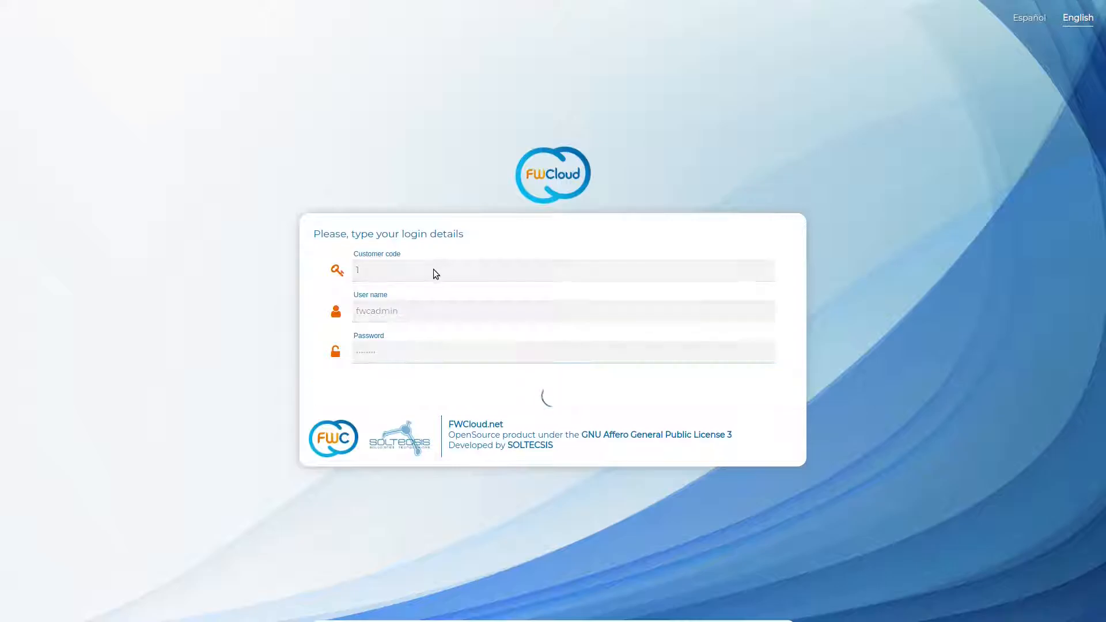
left_click(394, 291)
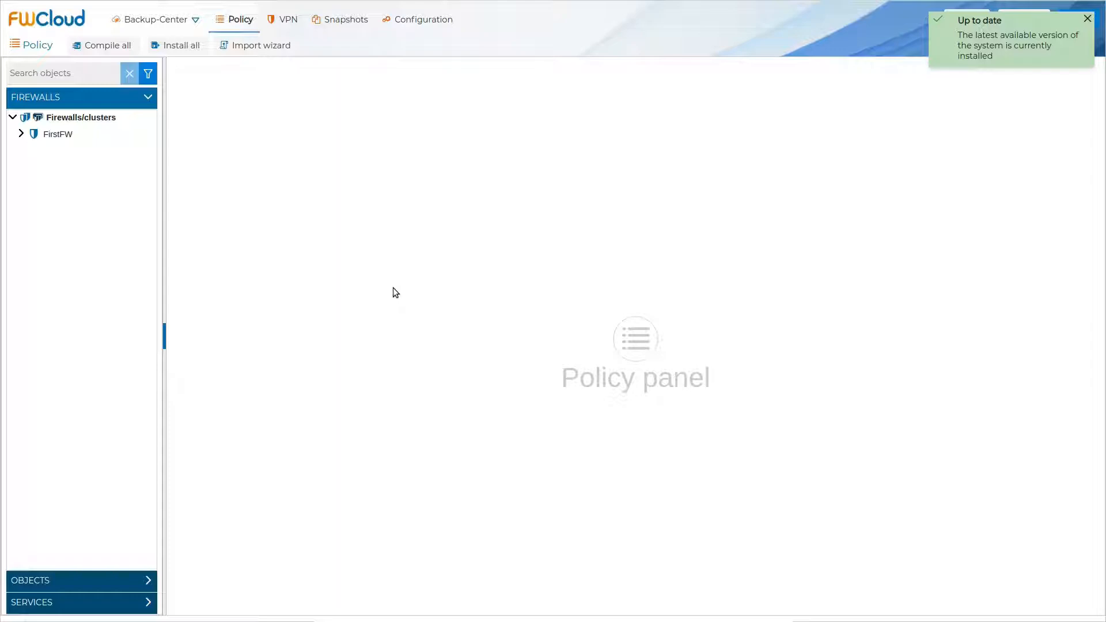
- Check the compiler list in a new firewall form, leaving IPTables, and close without saving
right_click(102, 117)
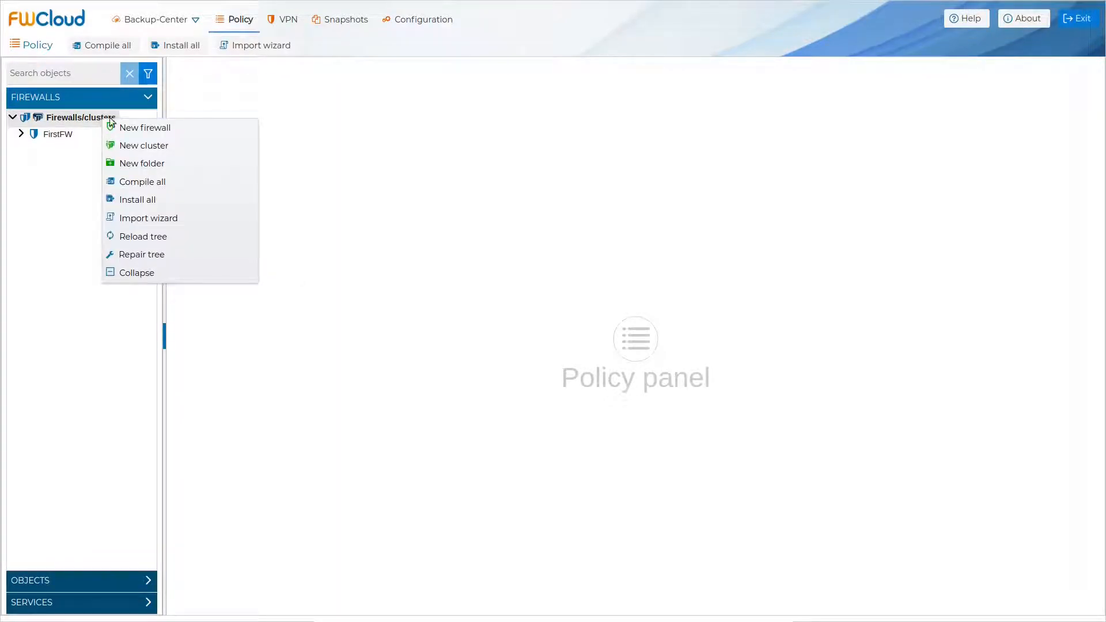
left_click(185, 128)
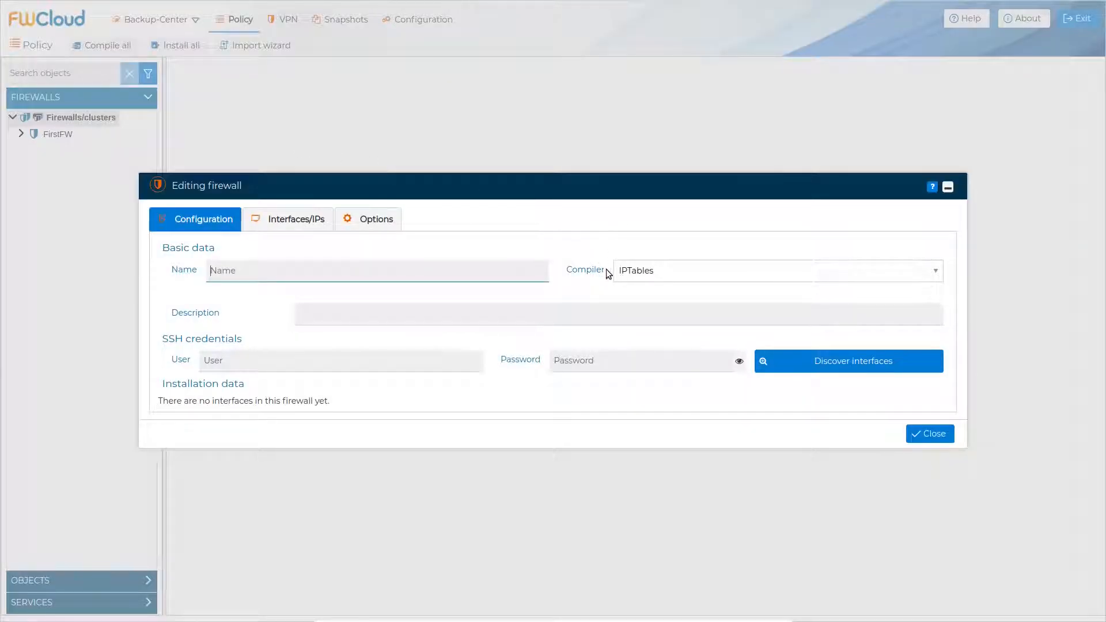
left_click(928, 274)
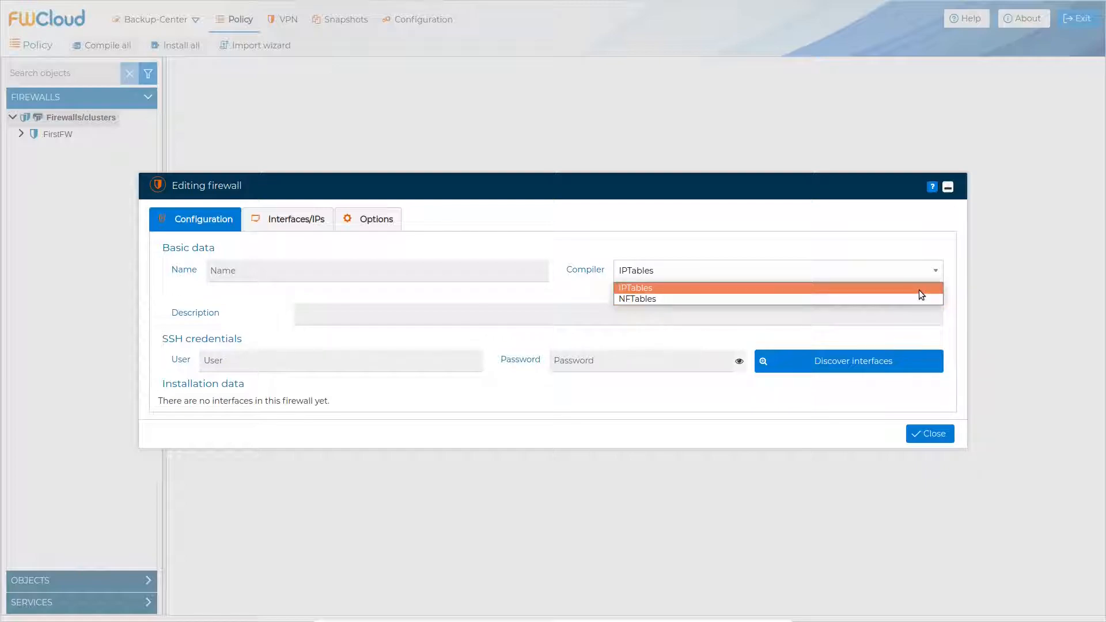
left_click(918, 289)
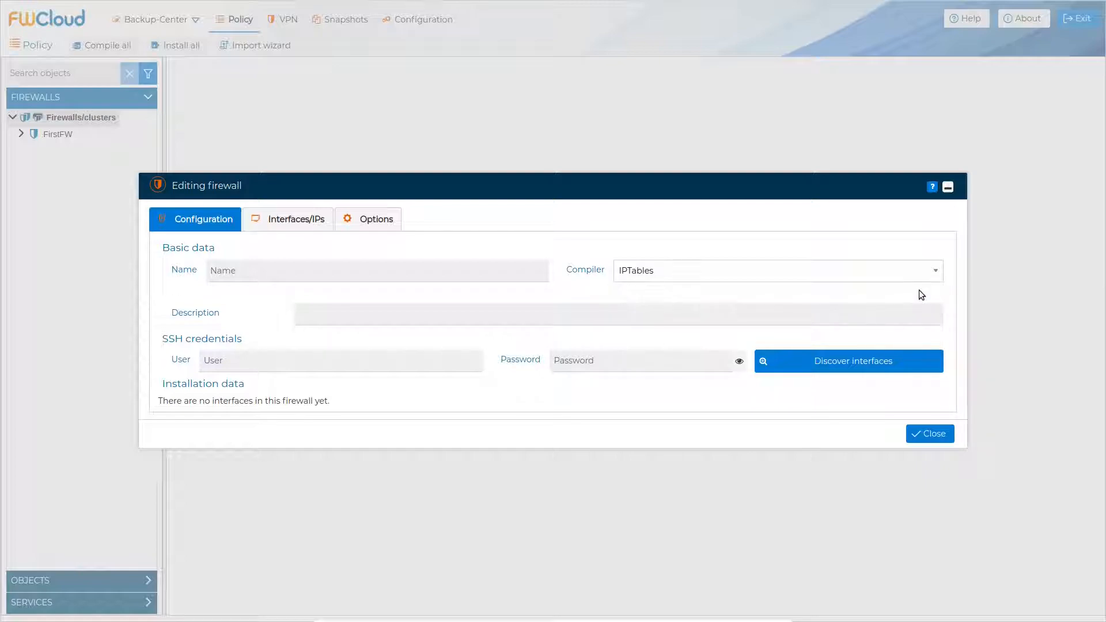
left_click(928, 434)
- Expand FirstFW's IPv4 POLICY chains and confirm FirstFW's compiler stays IPTables
left_click(21, 133)
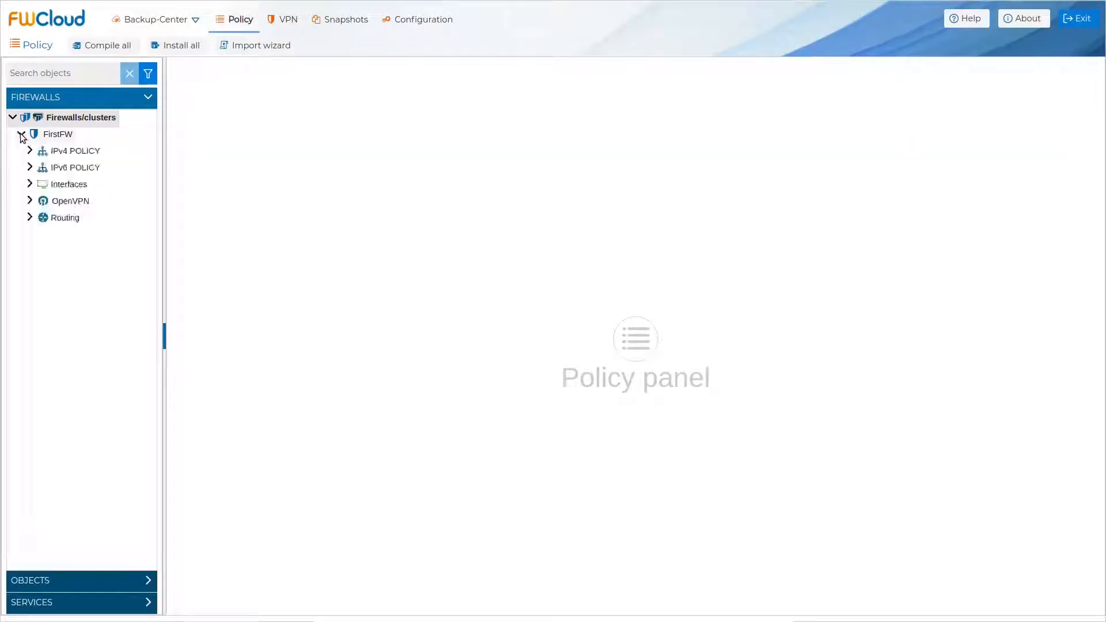
left_click(28, 150)
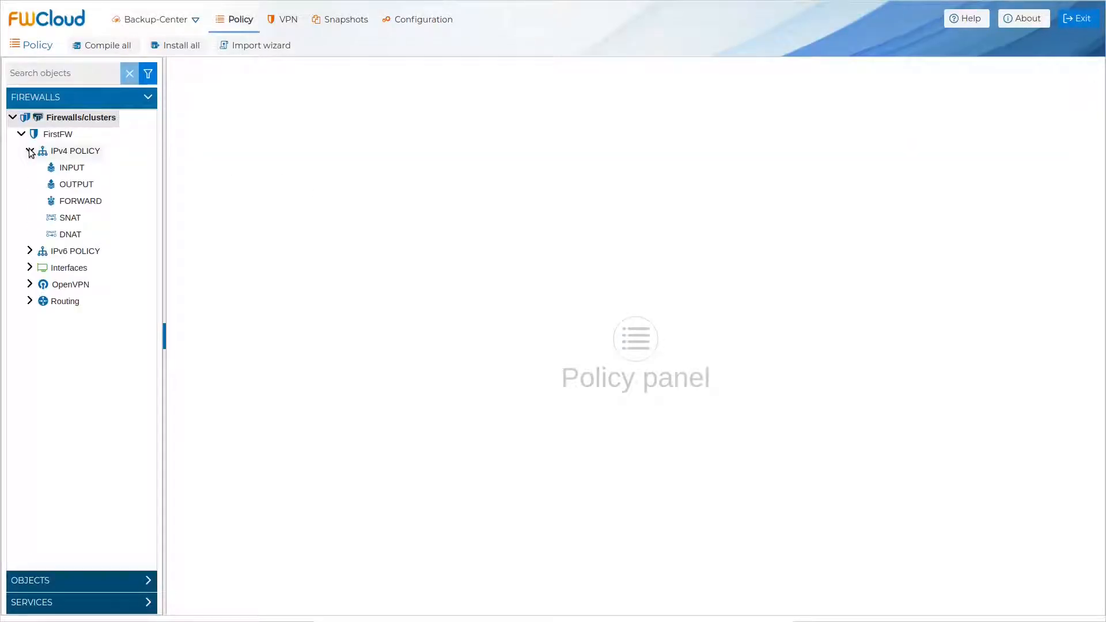
right_click(71, 137)
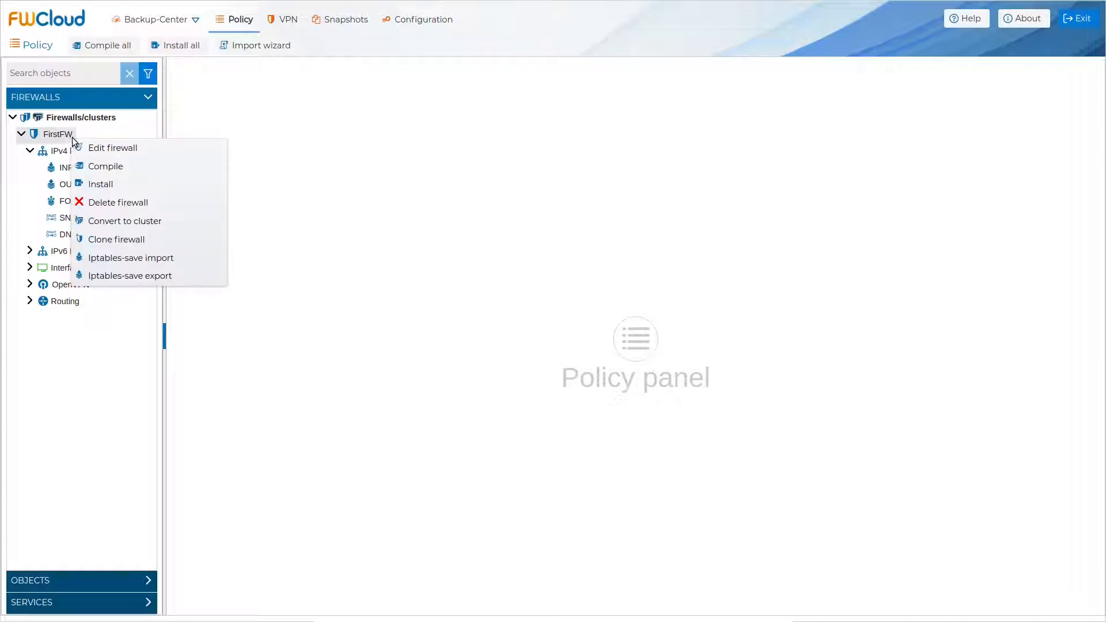
left_click(170, 147)
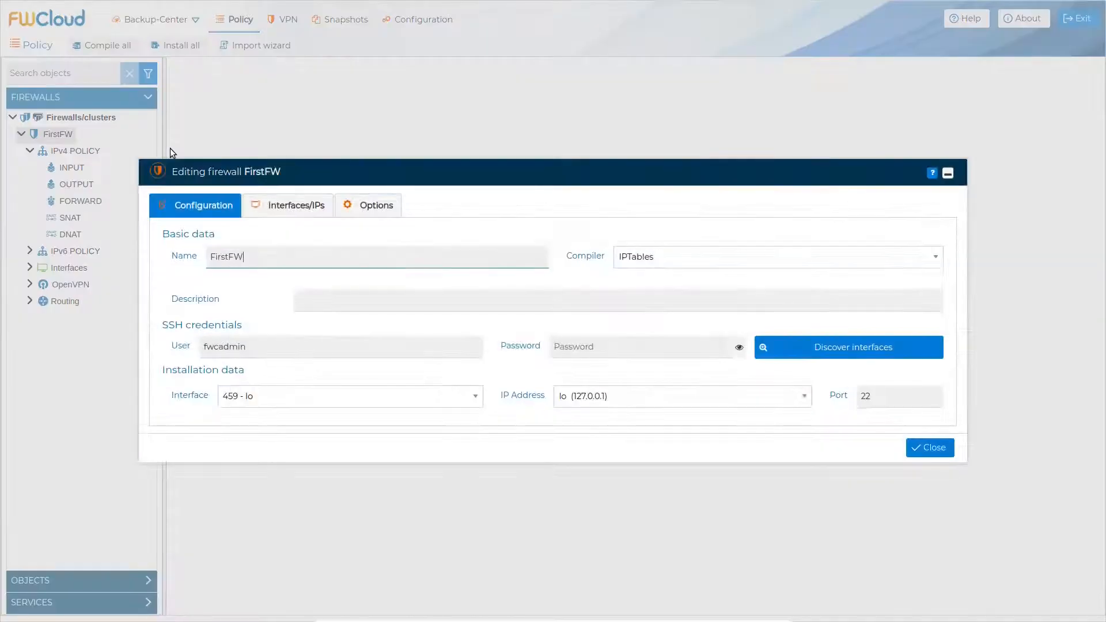
left_click(731, 262)
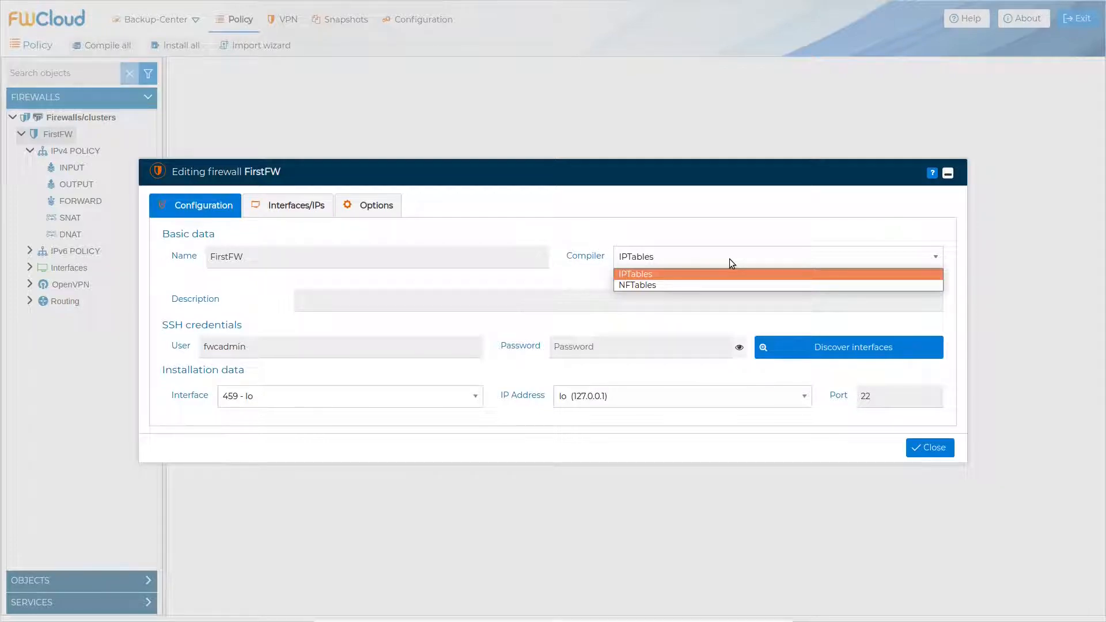
left_click(729, 258)
left_click(928, 452)
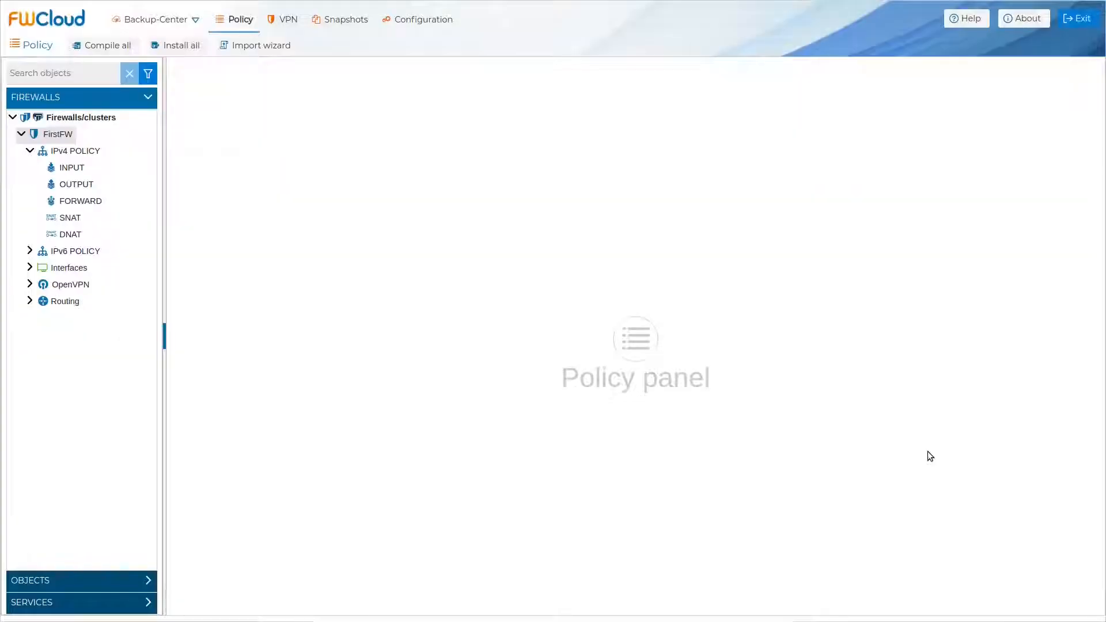
- Show the INPUT rules and preview rule 3 compiled as an IPTables UDP 1194 accept line
left_click(72, 168)
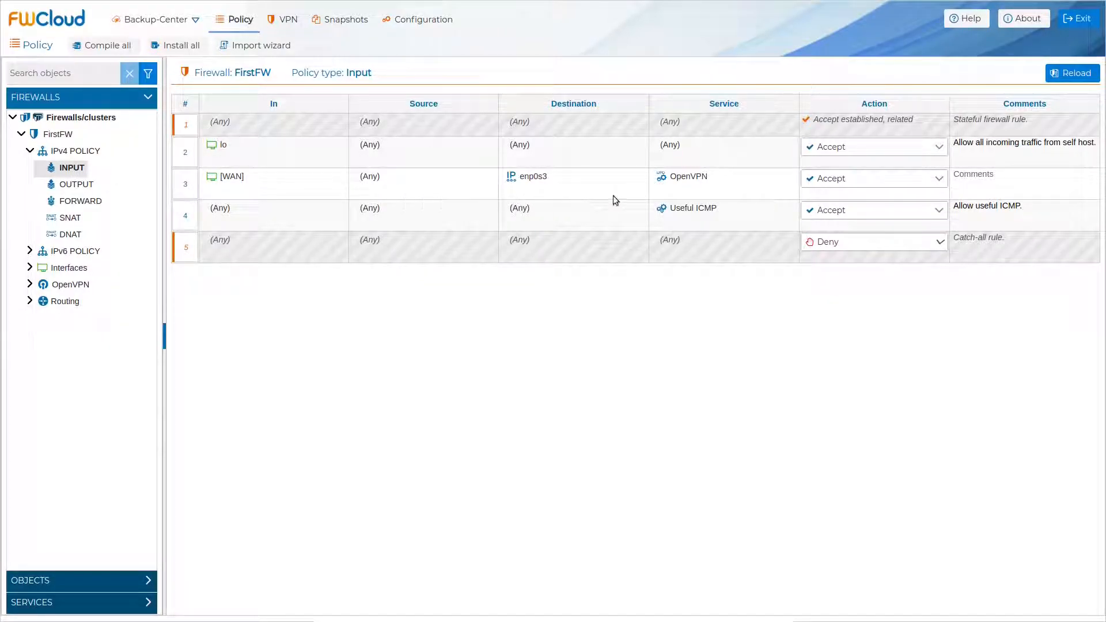
right_click(185, 194)
mouse_move(253, 203)
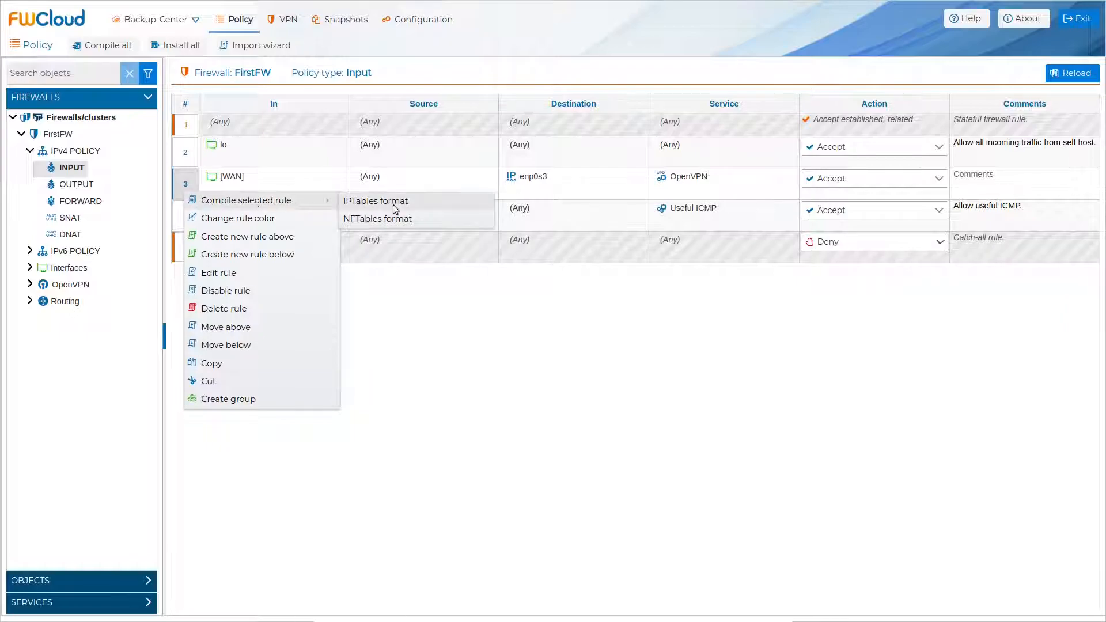
left_click(433, 204)
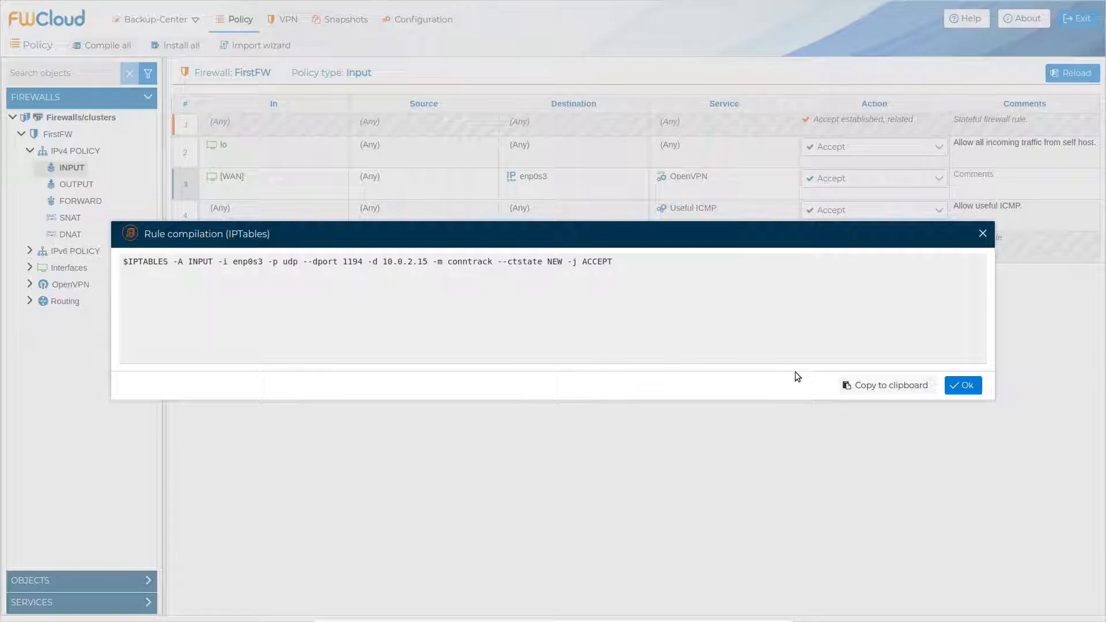
left_click(978, 392)
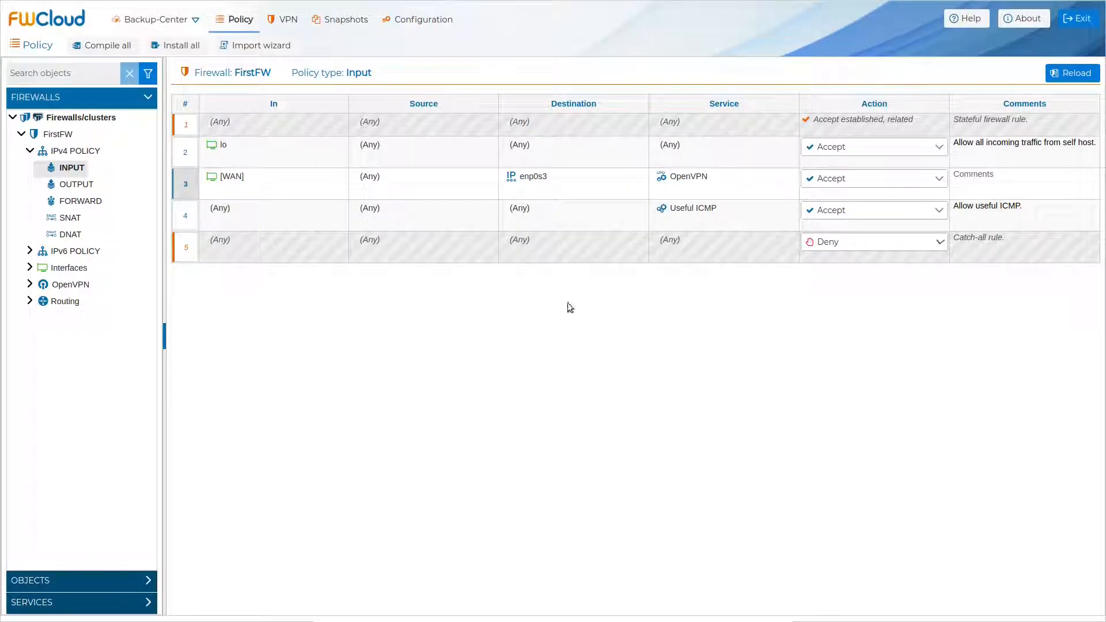
right_click(190, 194)
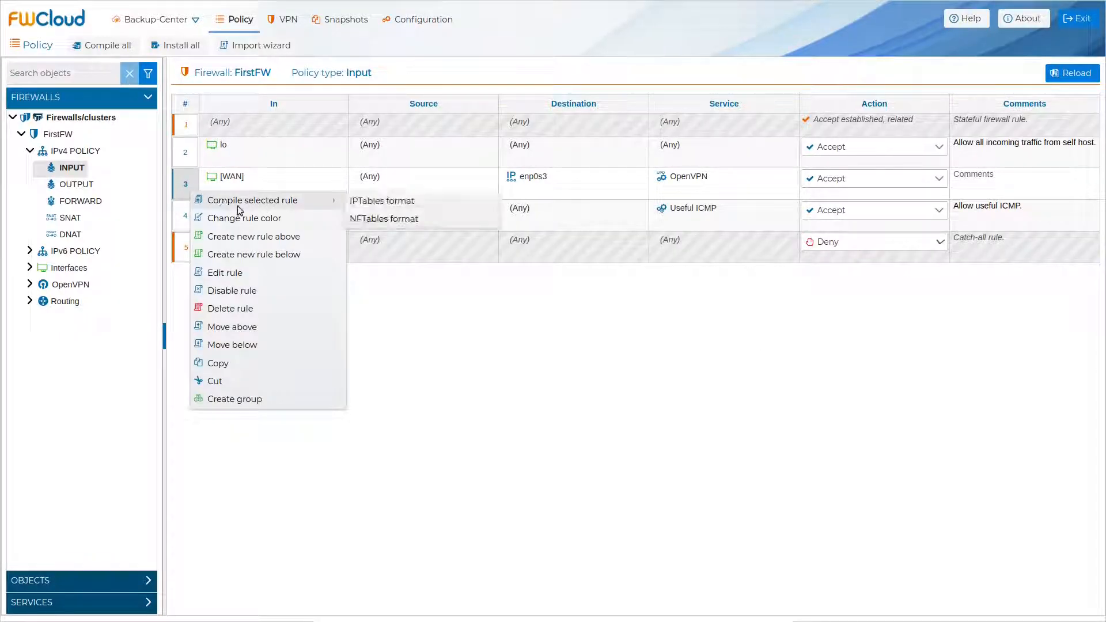
left_click(409, 226)
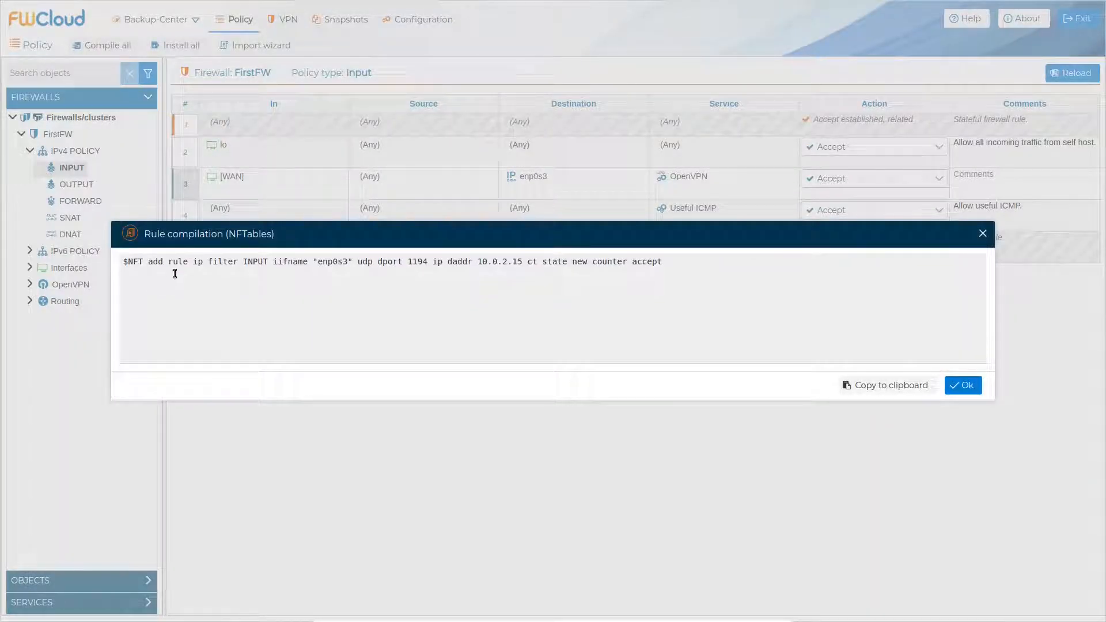
left_click(958, 394)
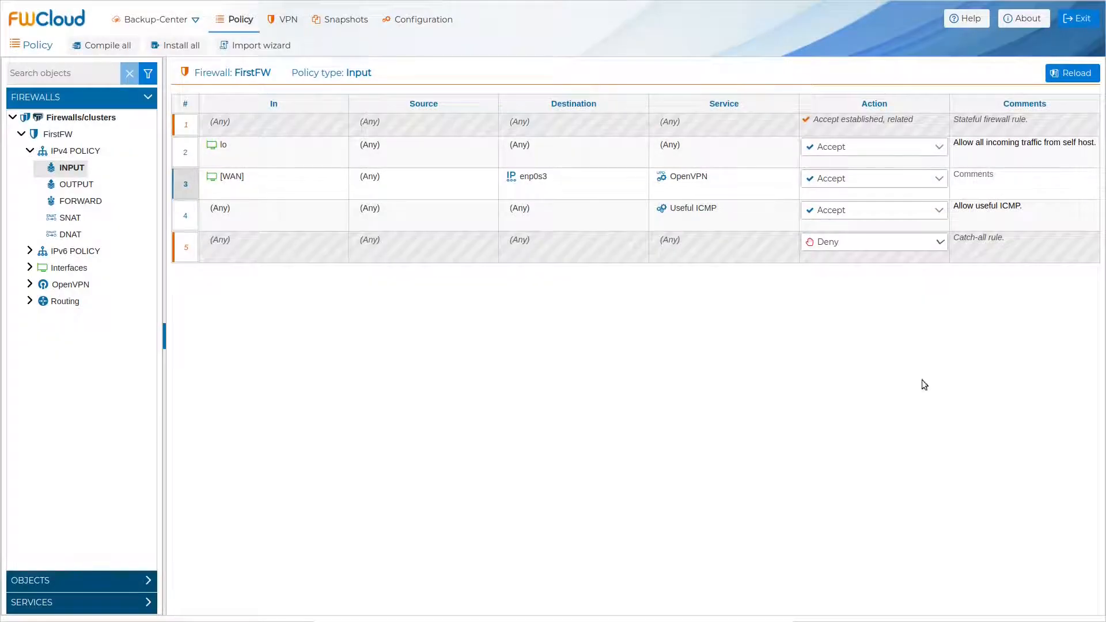
- Compile the entire FirstFW firewall and close the results once it succeeds
right_click(54, 139)
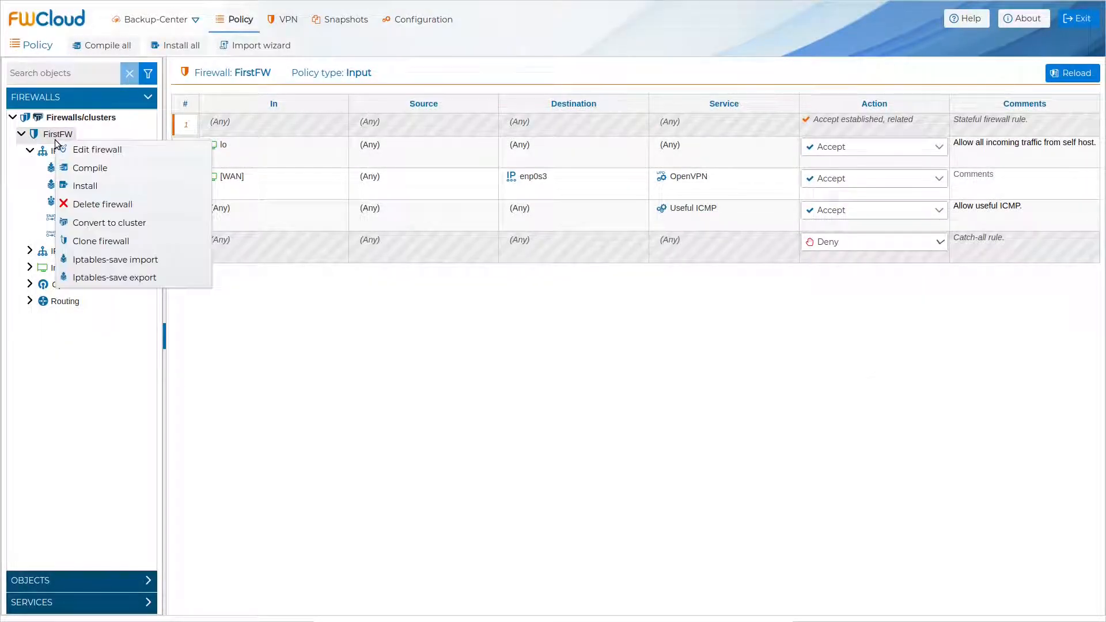
left_click(140, 171)
left_click(279, 301)
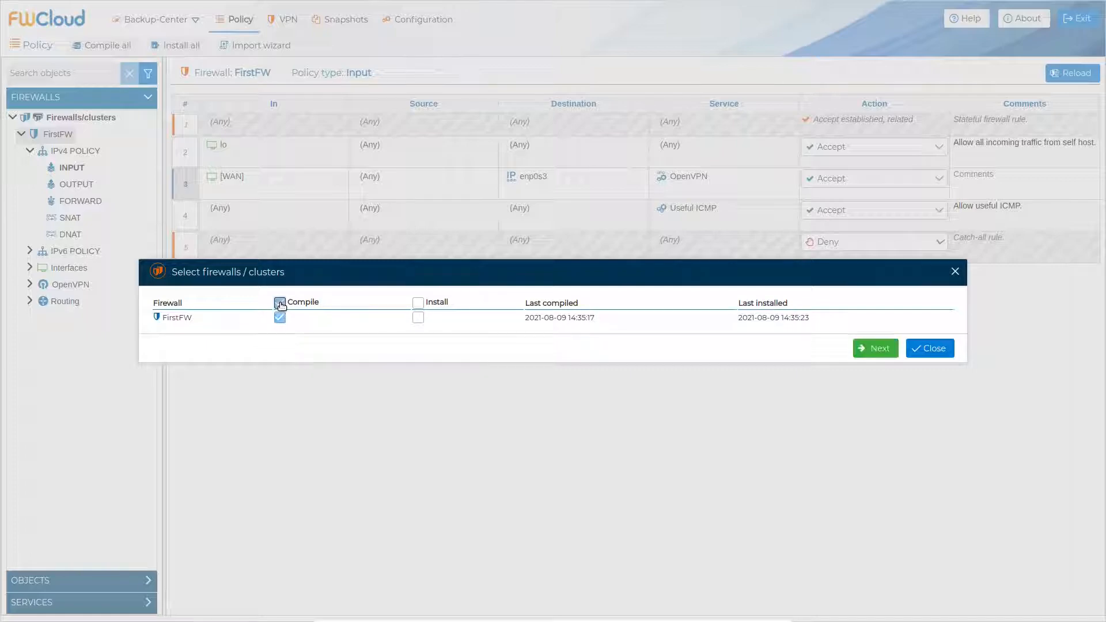
left_click(867, 348)
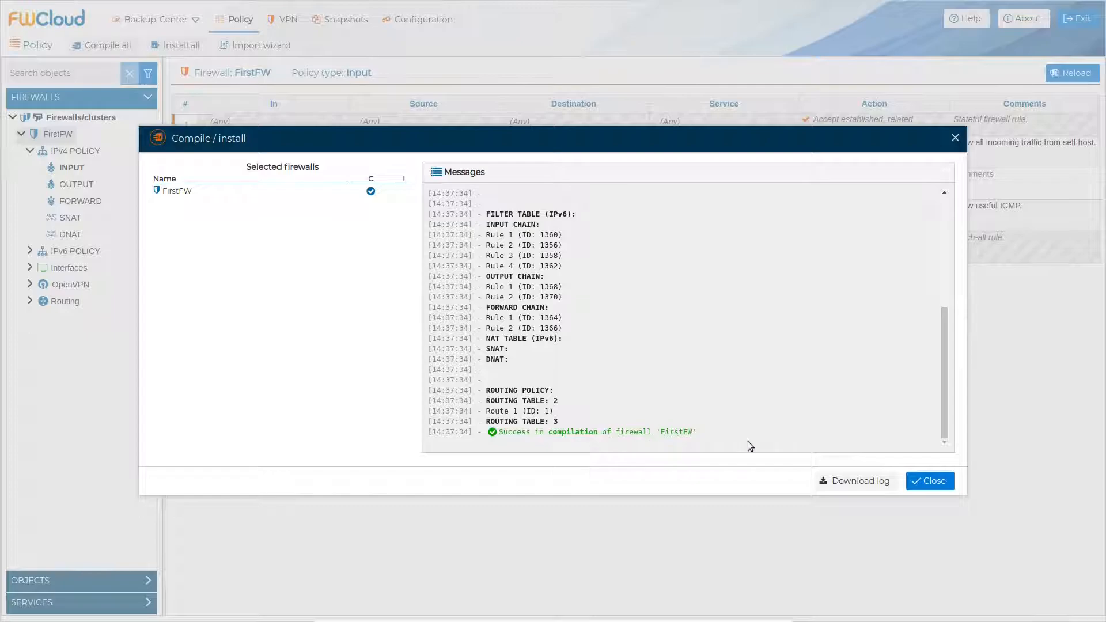
left_click(912, 478)
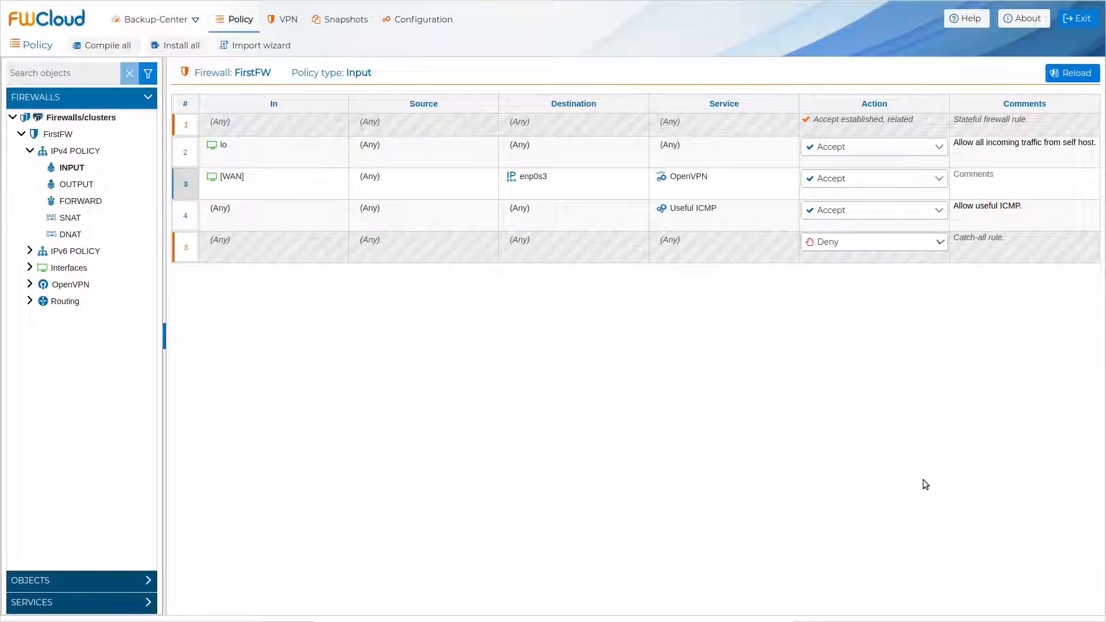
- In the terminal, list the directory with ls -alrt and open fwcloud.sh with view
key("alt+Tab")
type("ls")
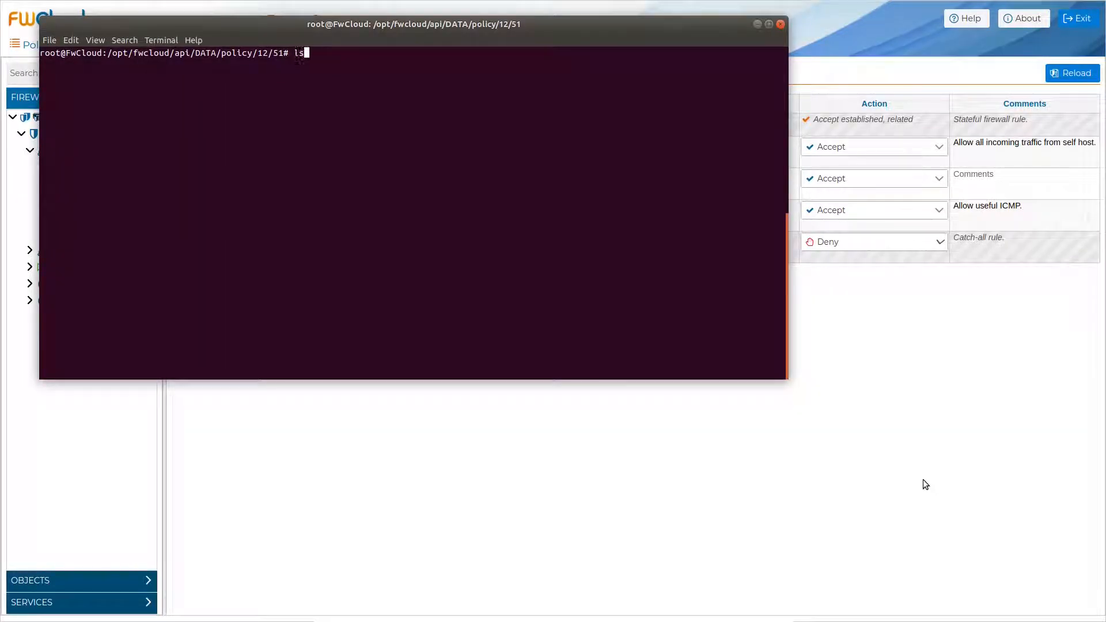
type(" -alrt")
key("Return")
type("view ")
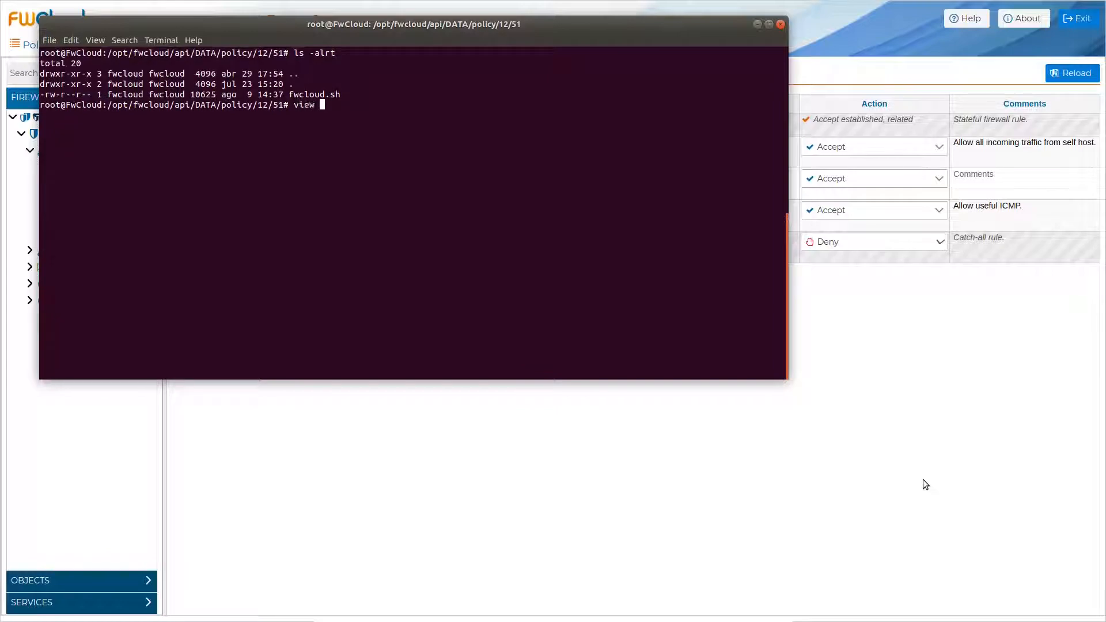
type("fwcloud.sh")
key("Return")
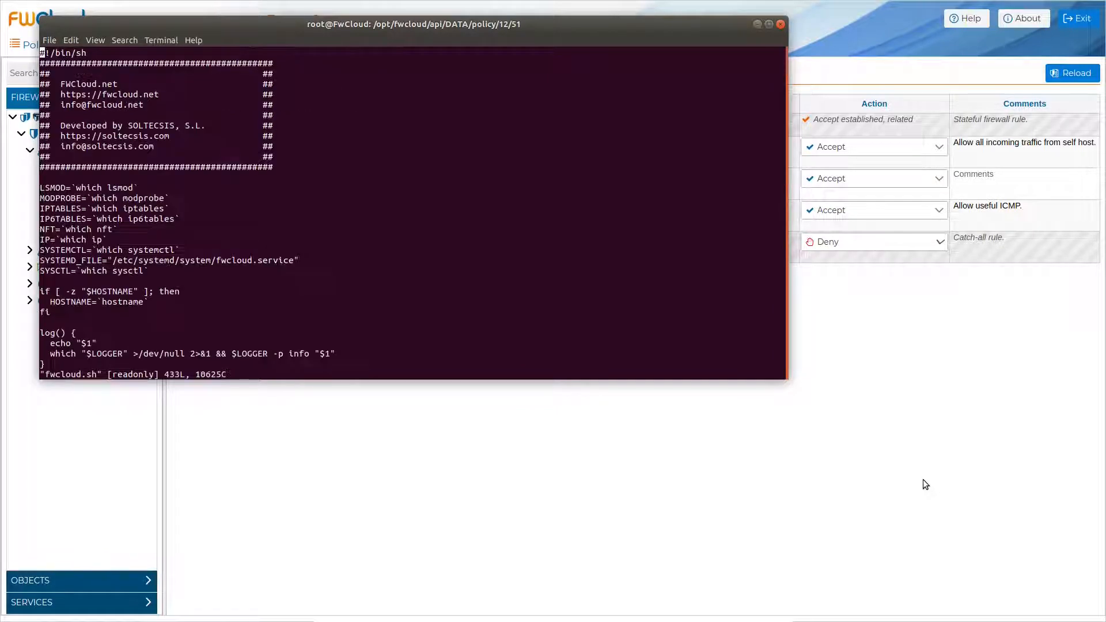
- Find /policy_load, compare the INPUT chain rules with FWCloud, then quit with :q!
type("/pol")
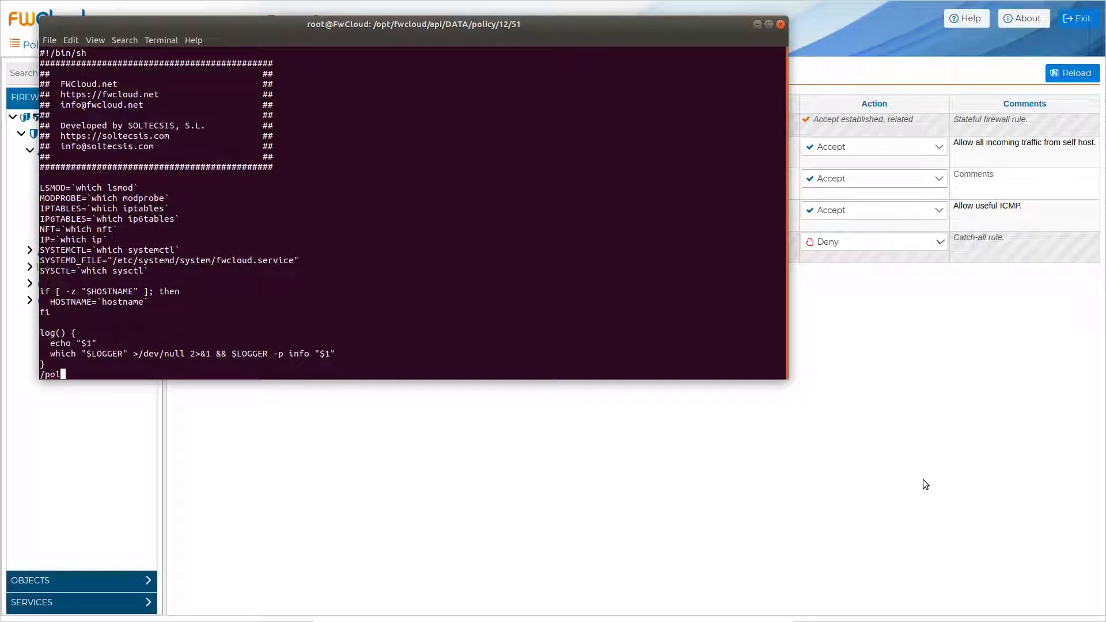
type("icy_load")
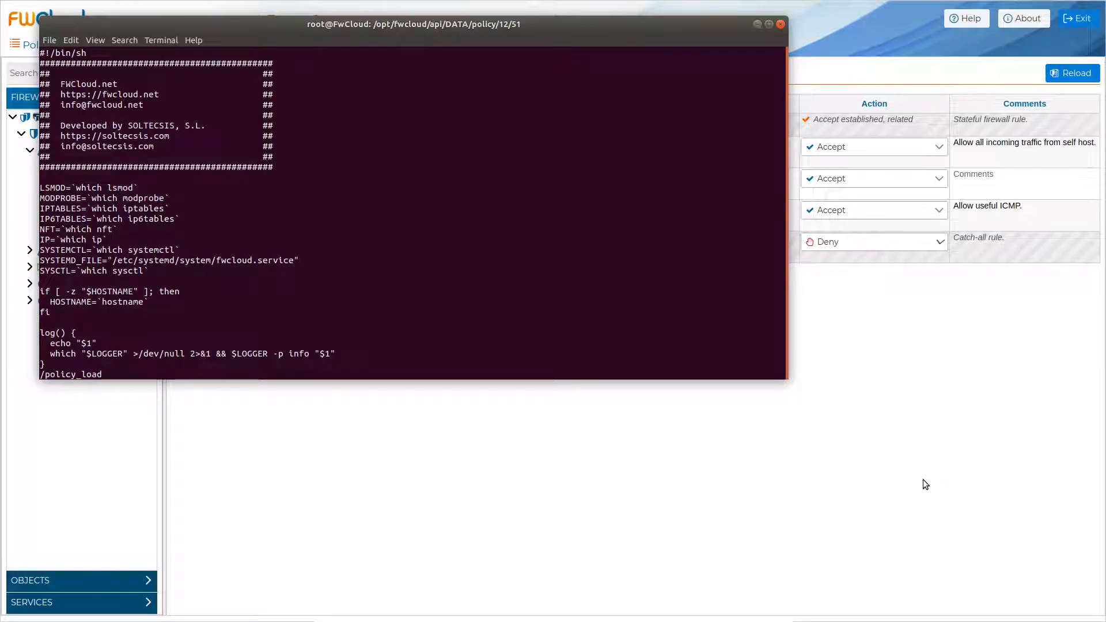
key("Return")
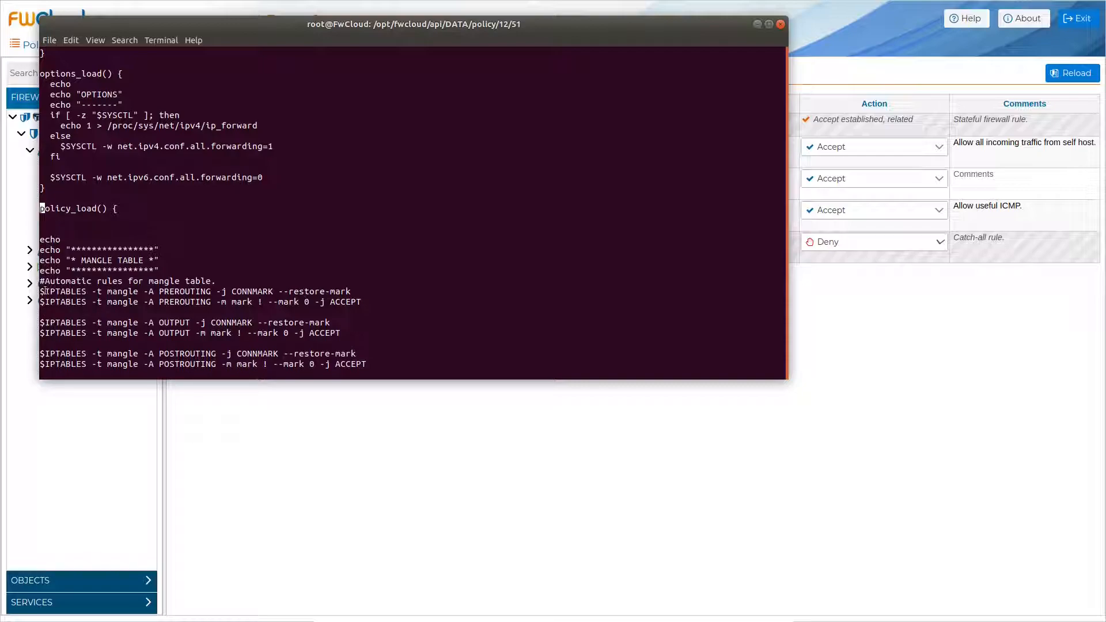
key("Down")
key("Down")
key("Down")
key("Down")
key("Down")
key("Down")
key("Down")
key("Down")
key("Down")
key("Down")
key("Down")
key("Down")
key("Down")
key("Down")
key("Down")
key("Down")
key("Down")
key("Down")
key("Down")
key("Down")
key("Down")
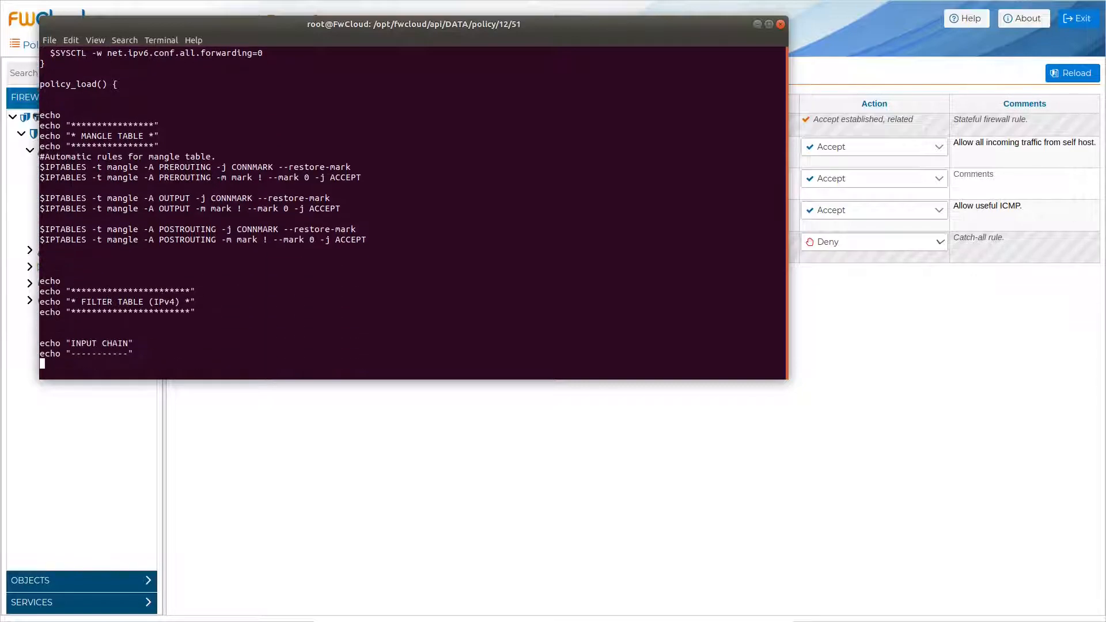
key("Down")
key("Down")
key("Down")
key("Down")
key("Down")
key("Down")
key("Down")
key("Down")
key("Down")
key("Down")
key("Down")
key("Down")
key("Down")
key("Down")
key("Down")
key("Down")
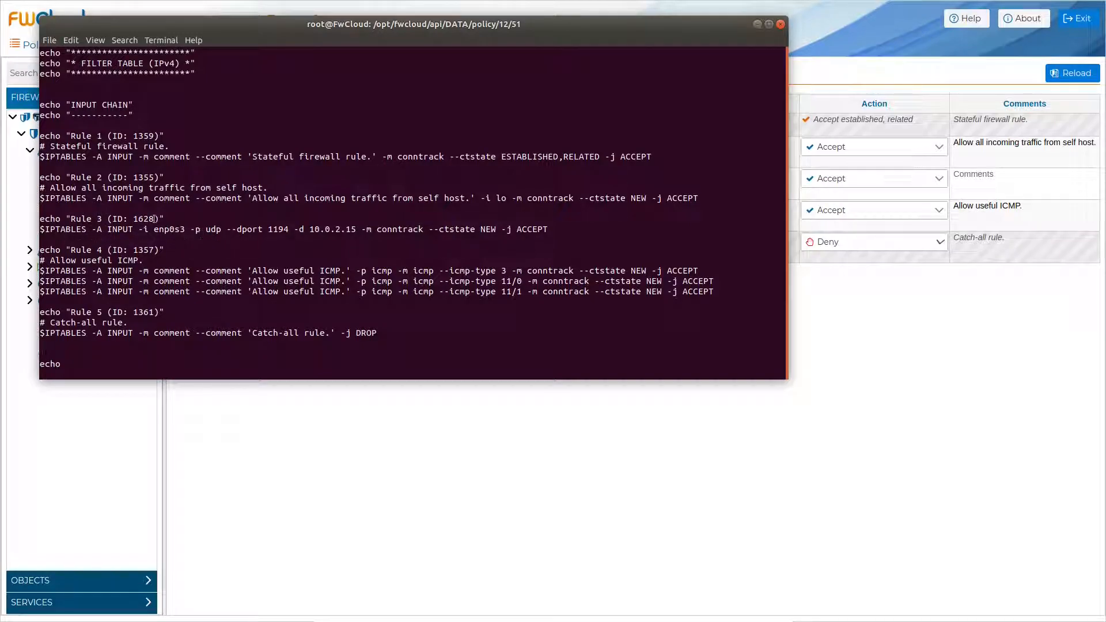
left_click(357, 472)
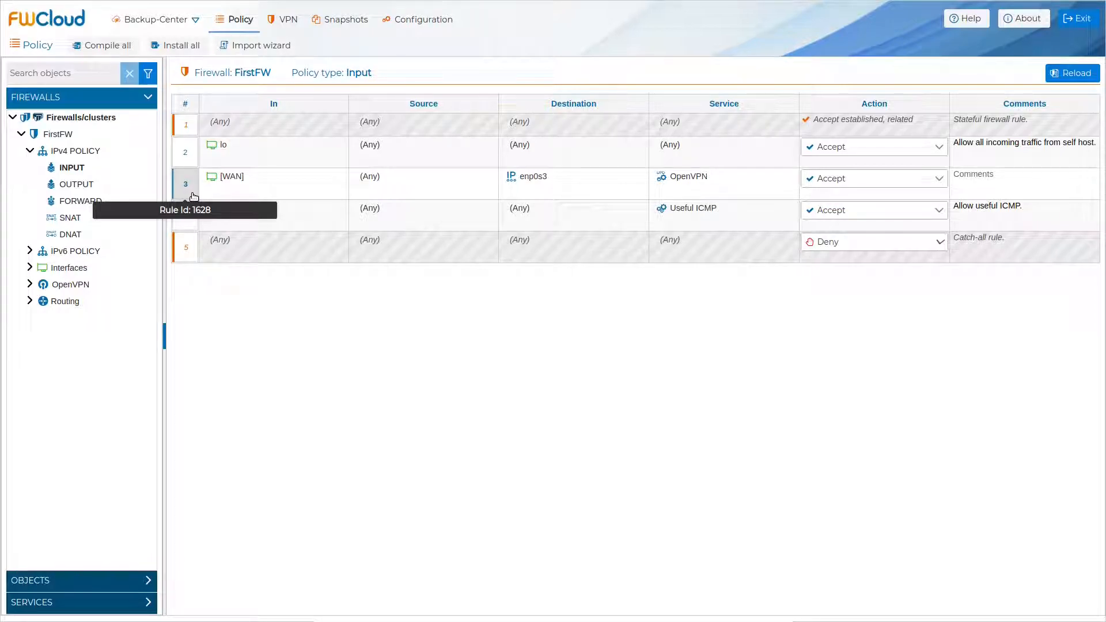
key("alt+Tab")
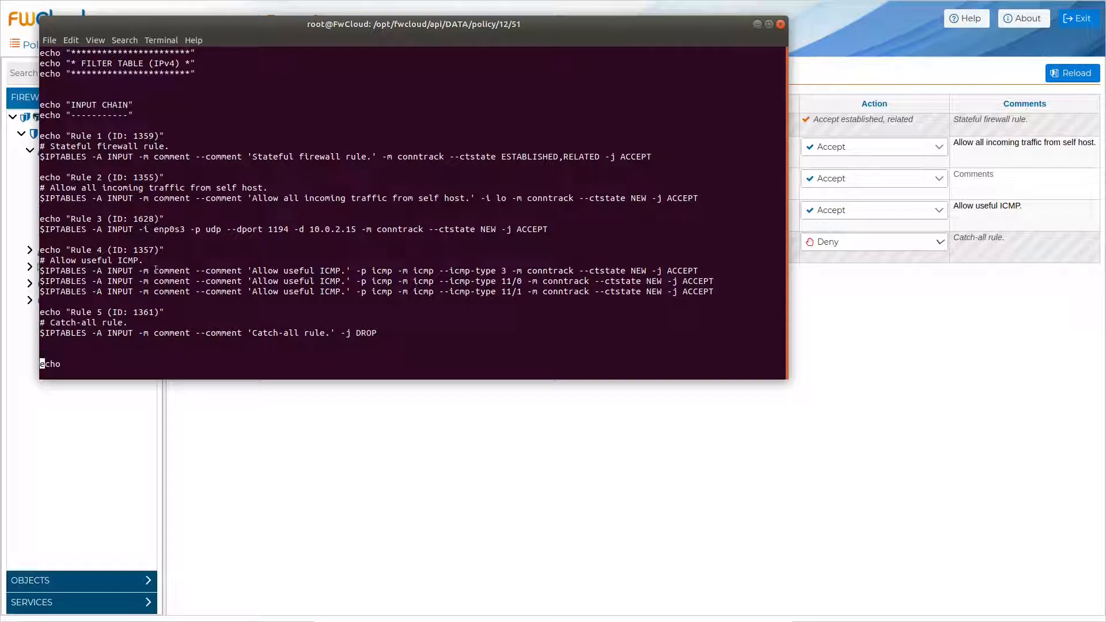
type(":q!")
key("Return")
- In FirstFW's Editing firewall dialog, select NFTables as the compiler and save changes
key("alt+Tab")
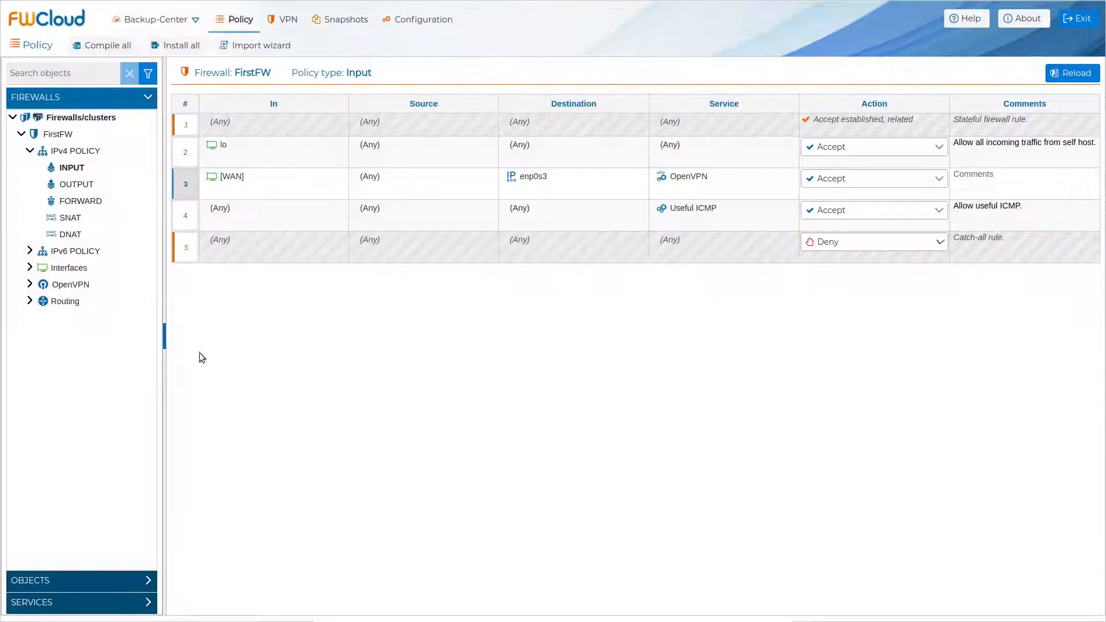
double_click(66, 135)
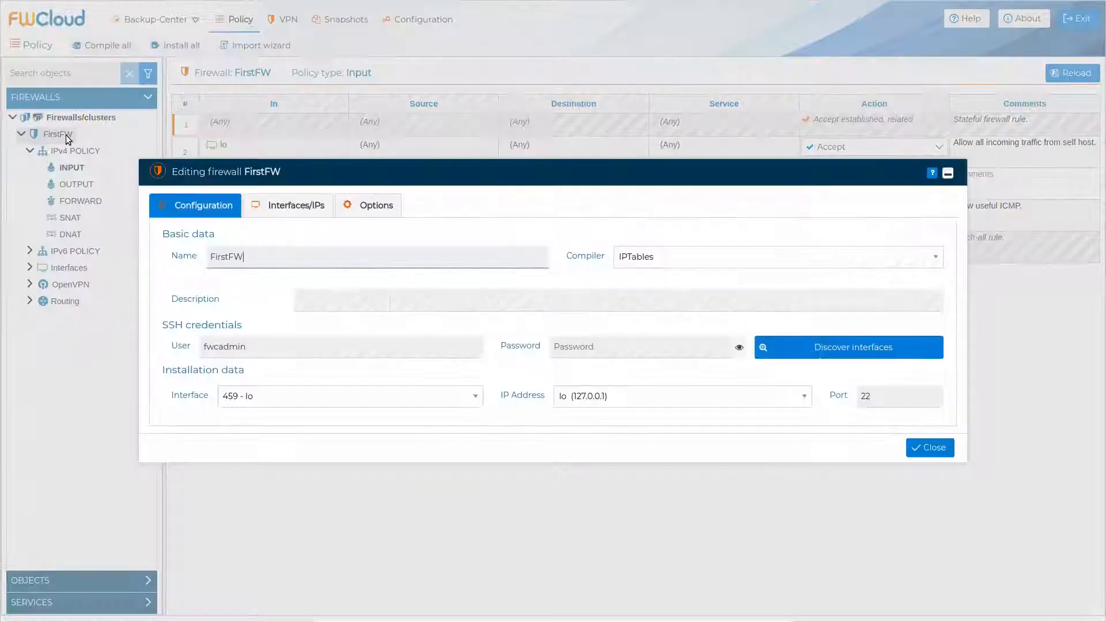
left_click(754, 251)
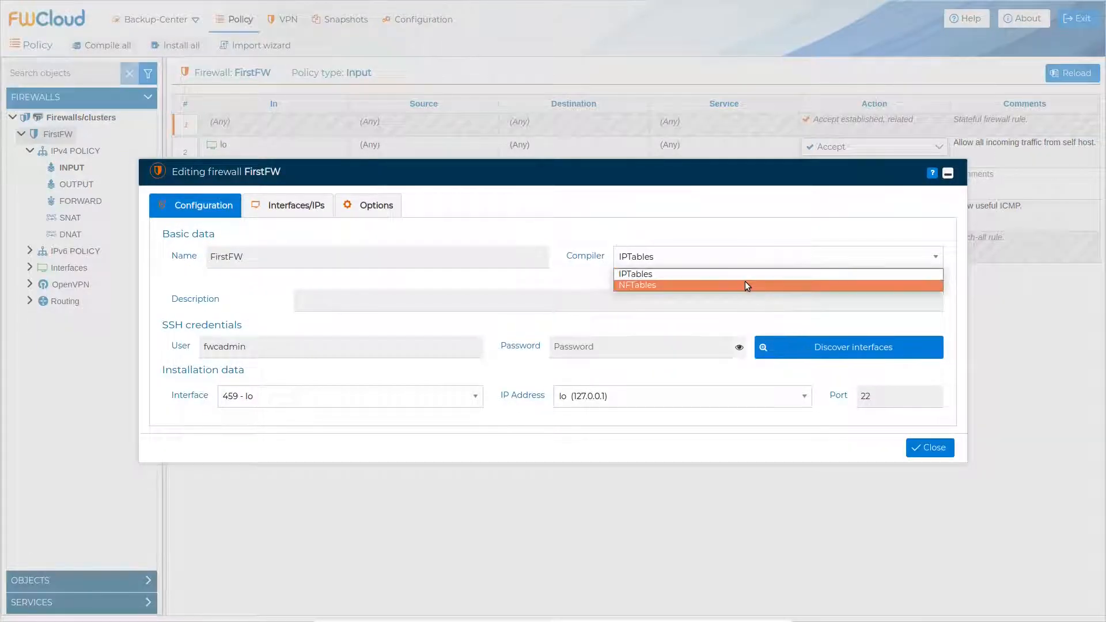
left_click(744, 283)
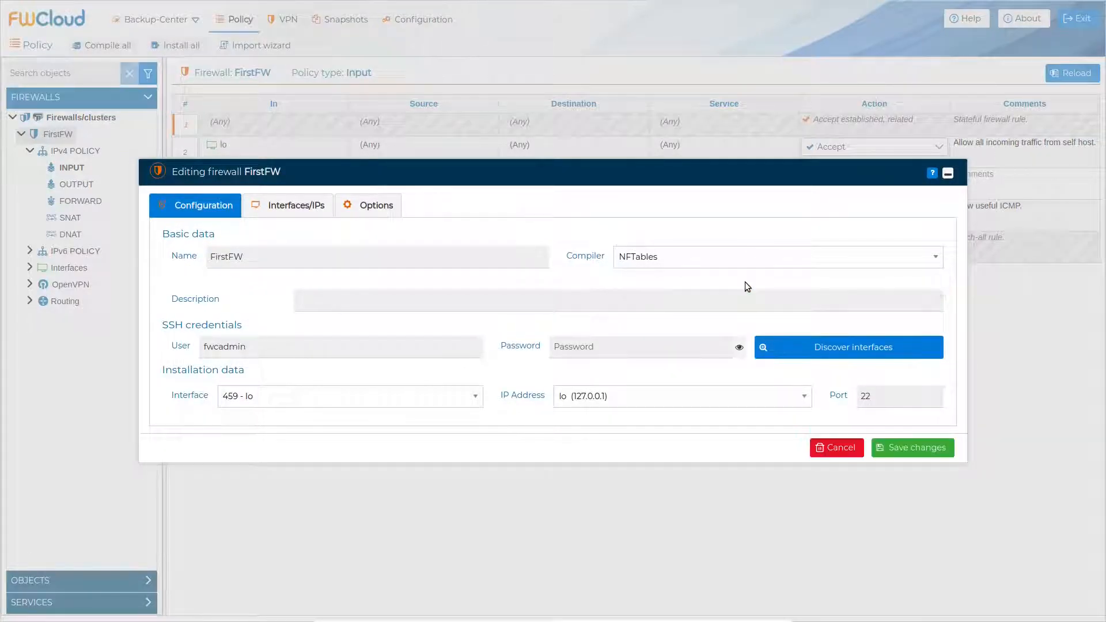
left_click(905, 452)
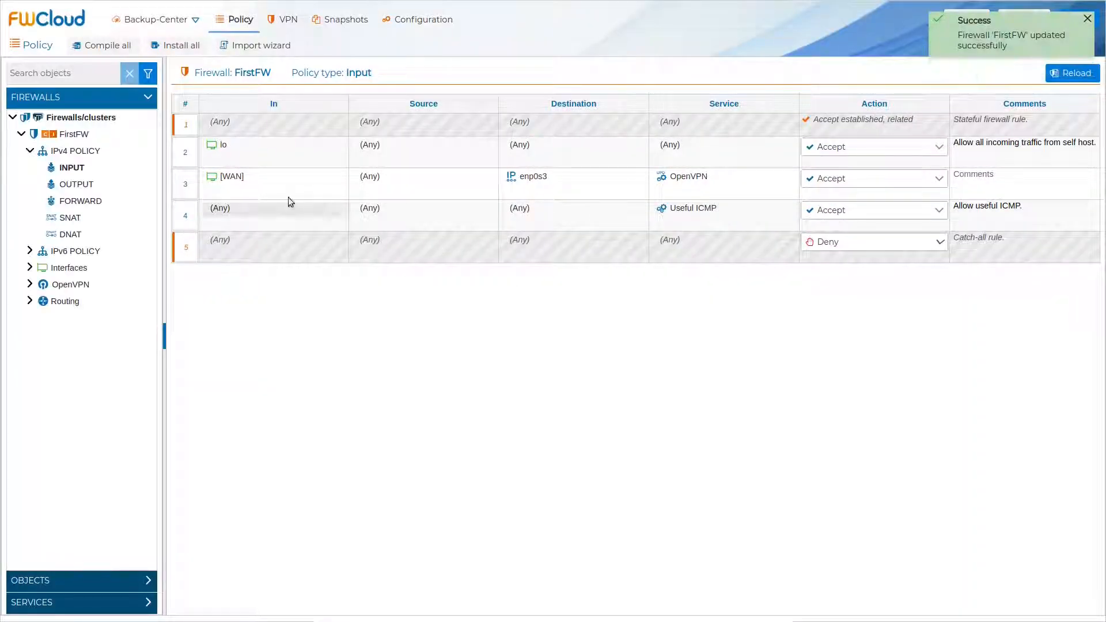
- Run Compile on FirstFW under NFTables and close the compile log
right_click(71, 134)
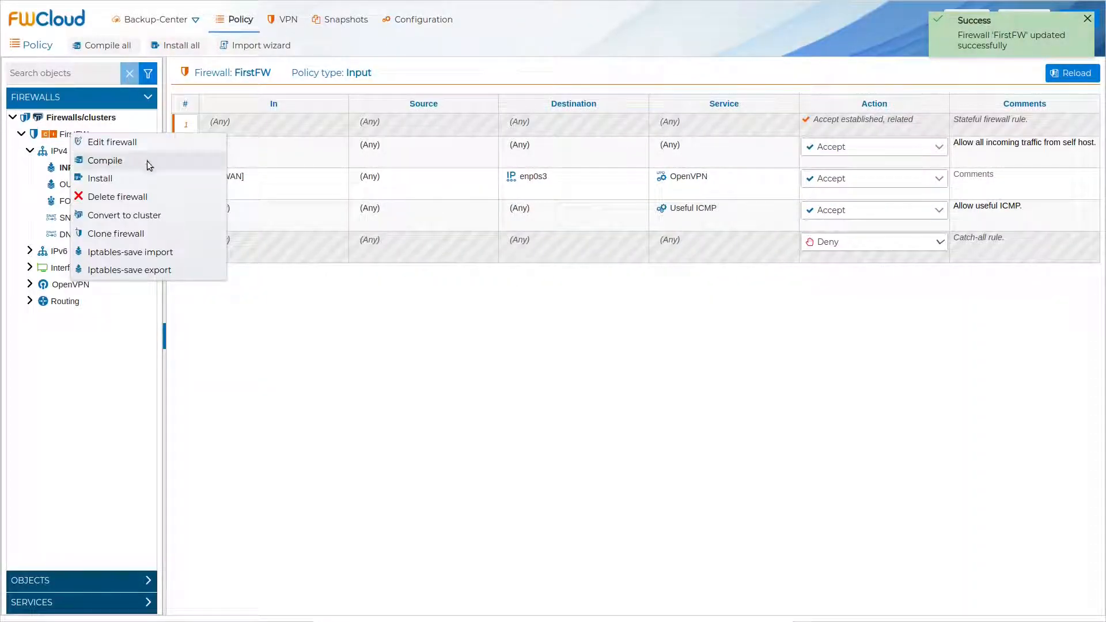
left_click(159, 164)
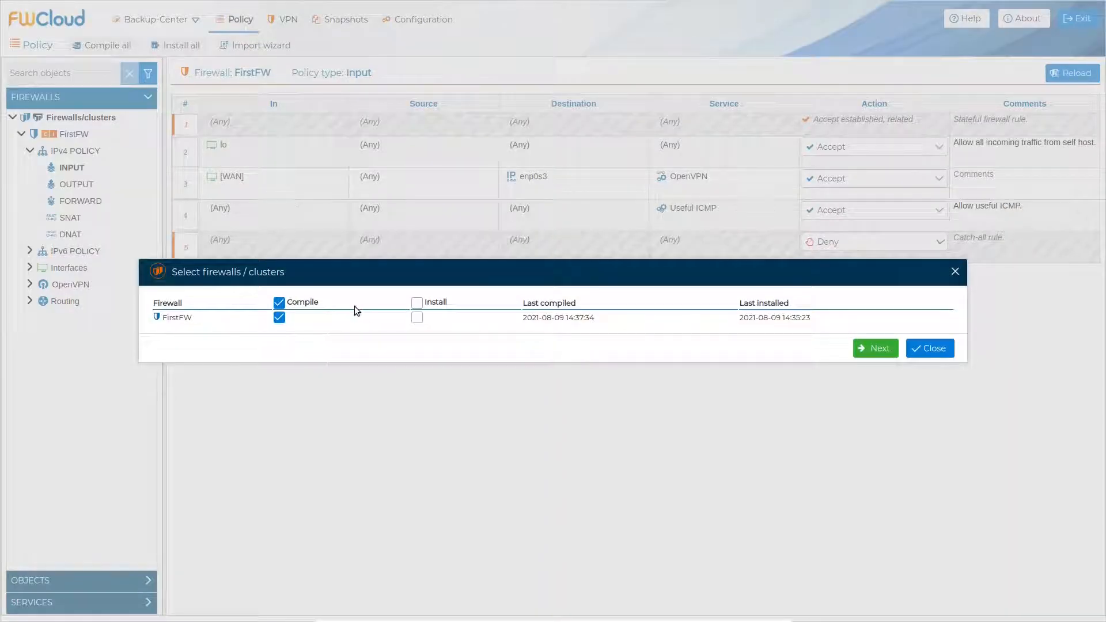
left_click(859, 352)
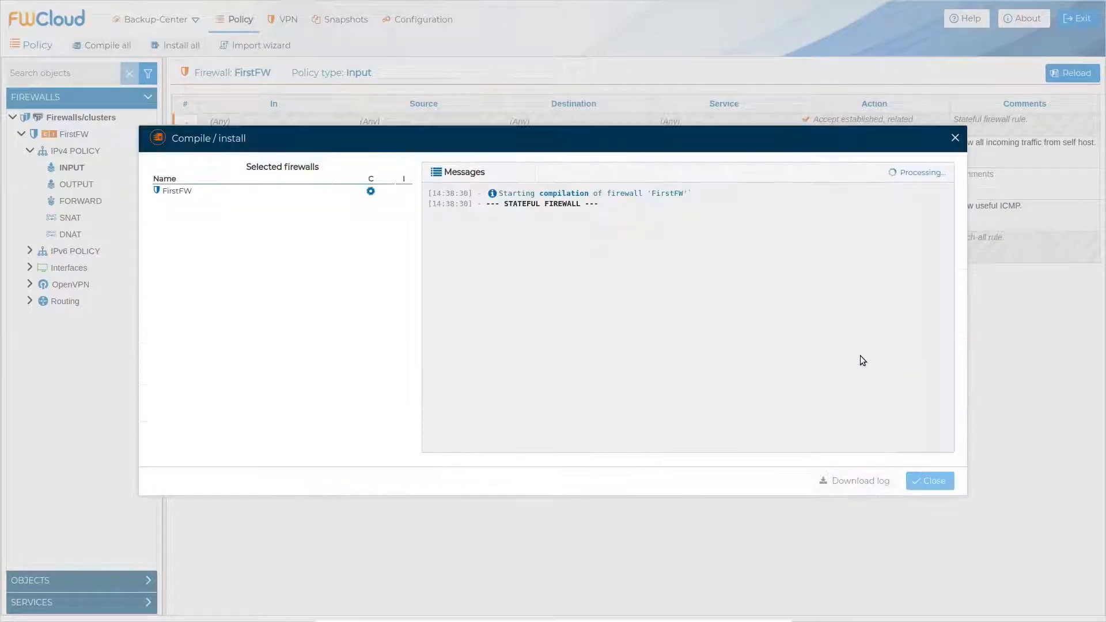
left_click(942, 481)
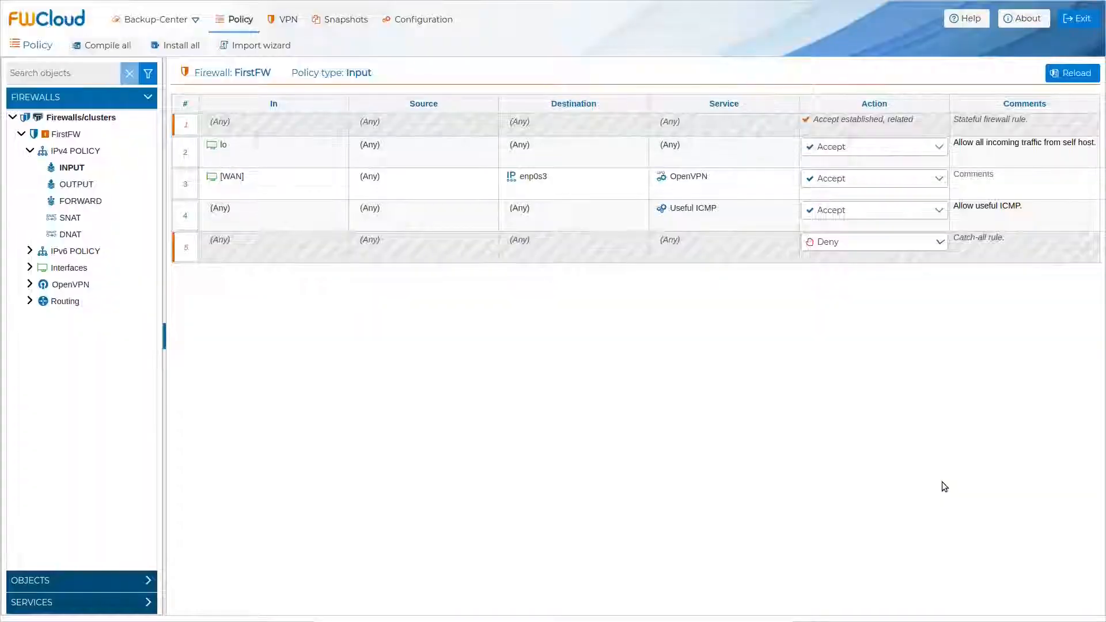
- In the terminal, check the new fwcloud.sh with ls -alrt and open it with view
key("alt+Tab")
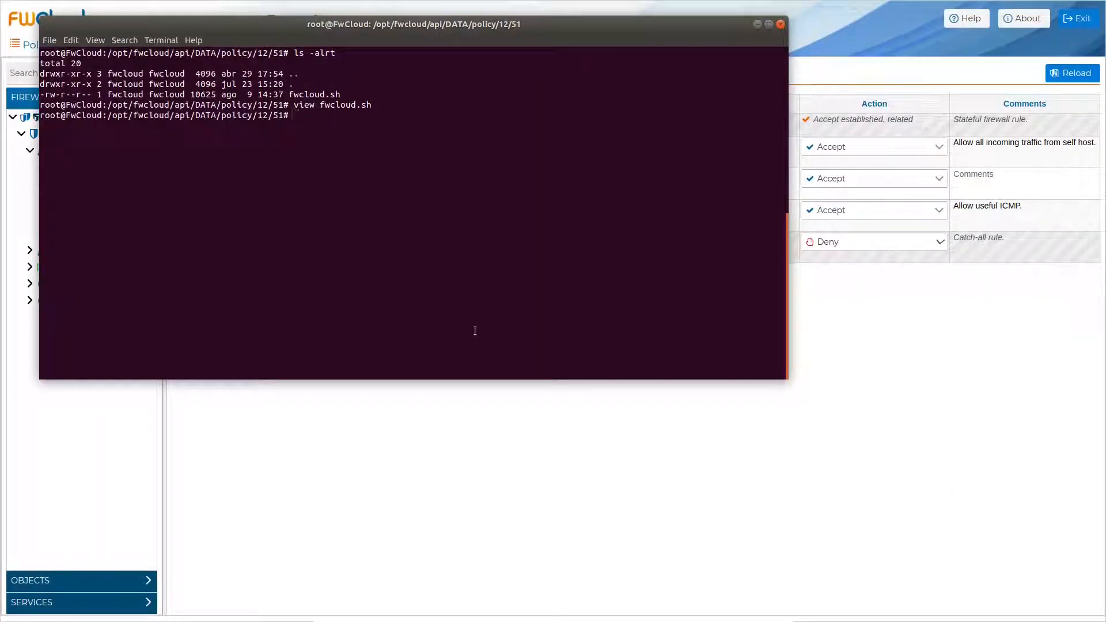
type("ls -alr")
type("t")
key("Return")
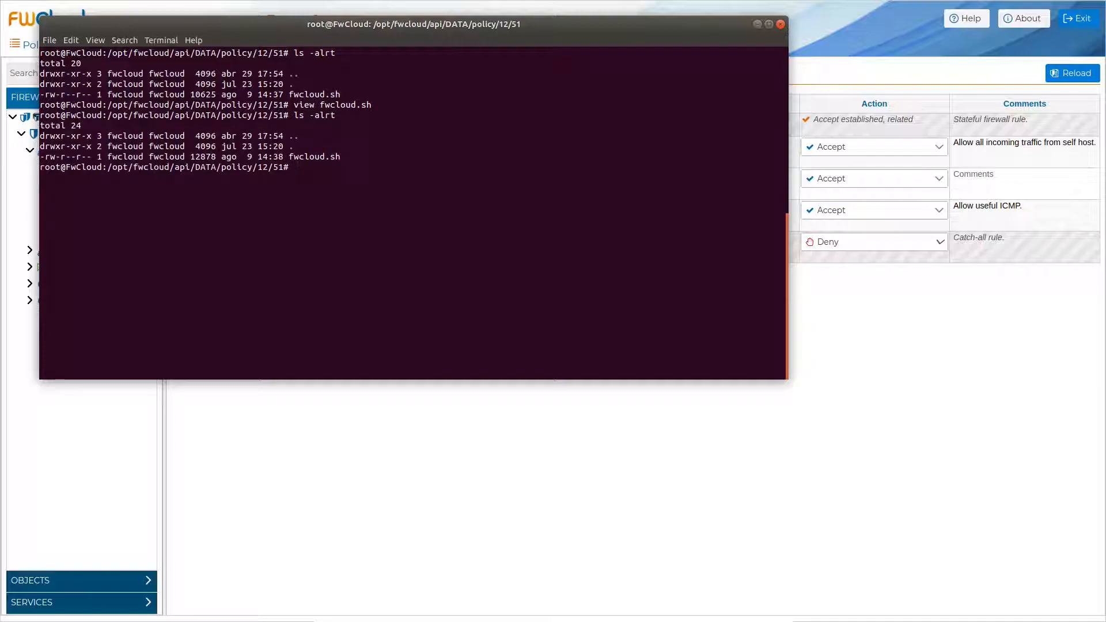
type("view fw")
key("Tab")
key("Return")
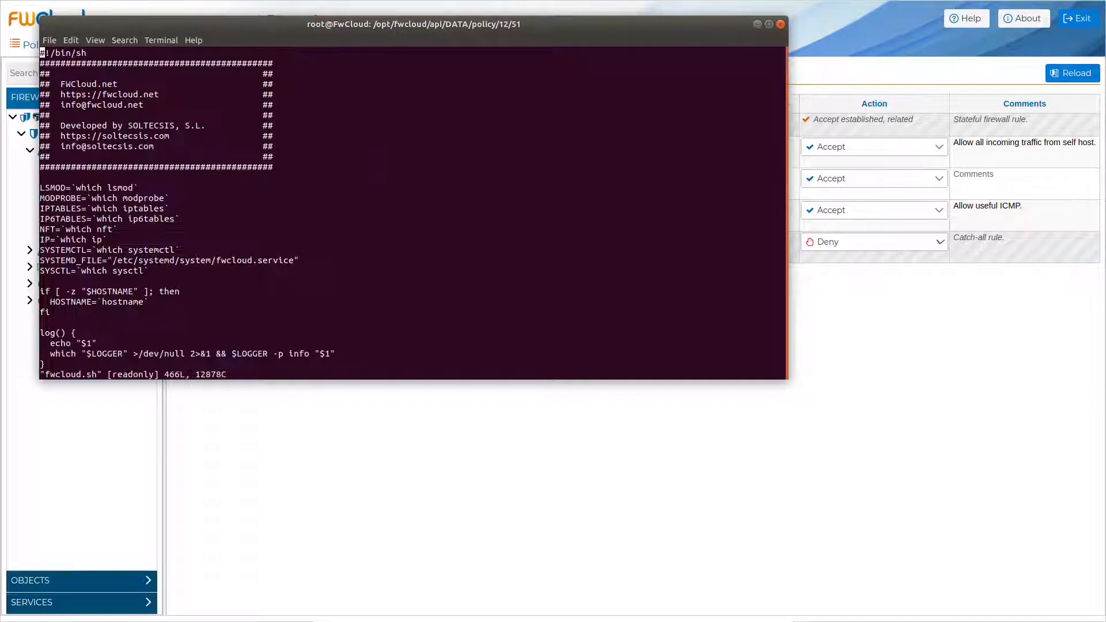
- Find /policy_load, review the nft INPUT rules including rule 3's udp dport 1194, then quit with :q
type("/")
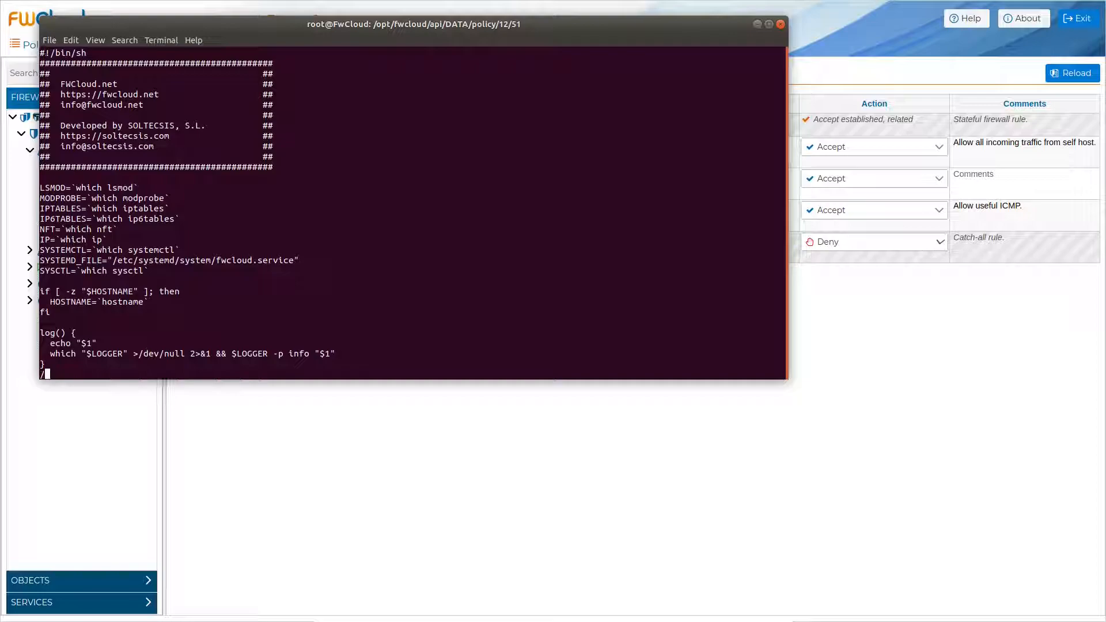
type("policy_load")
key("Return")
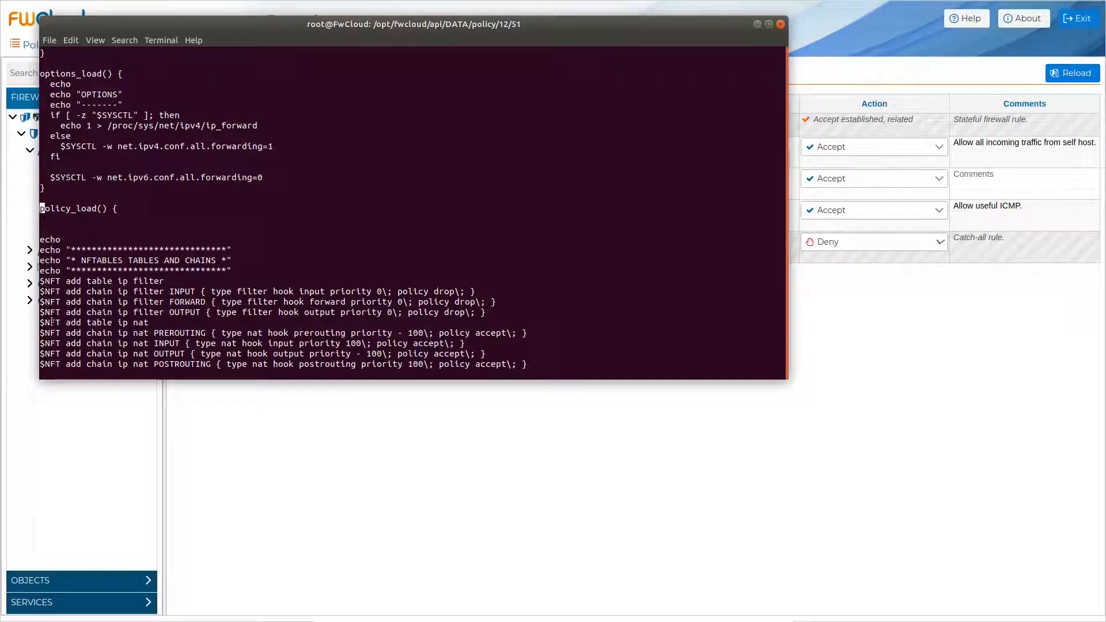
key("Down")
key("Down")
key("Down")
key("Down")
key("Down")
key("Down")
key("Down")
key("Down")
key("Down")
key("Down")
key("Down")
key("Down")
key("Down")
key("Down")
key("Down")
key("Down")
key("Down")
key("Down")
key("Down")
key("Down")
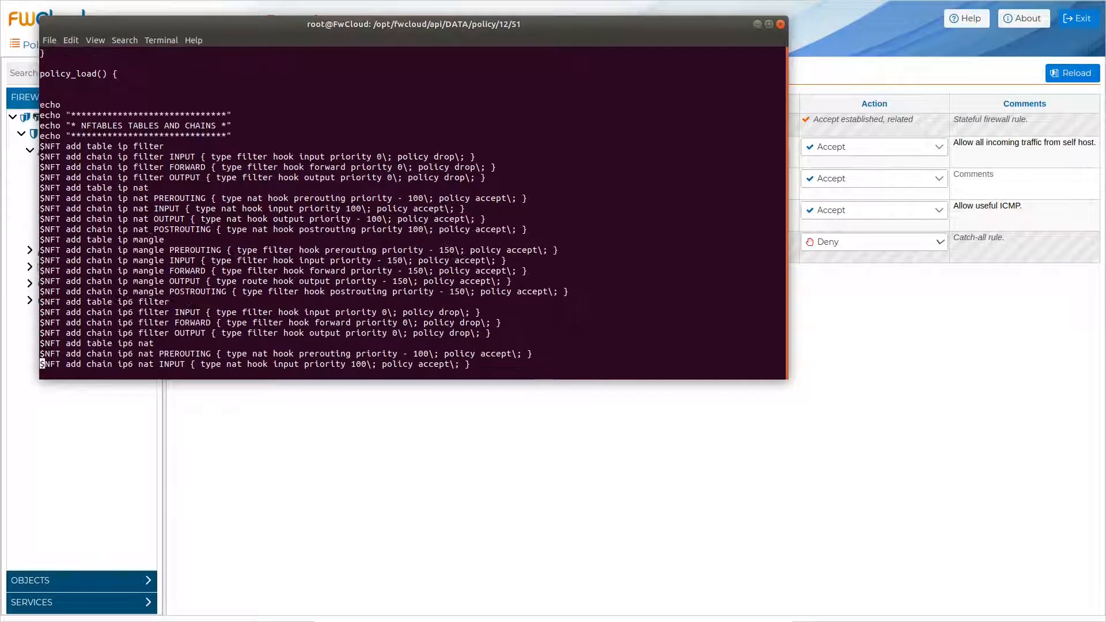
key("Down")
key("Down")
key("Down")
key("Down")
key("Down")
key("Down")
key("Down")
key("Down")
key("Down")
key("Down")
key("Down")
key("Down")
key("Down")
key("Down")
key("Down")
key("Down")
key("Down")
key("Down")
key("Down")
key("Down")
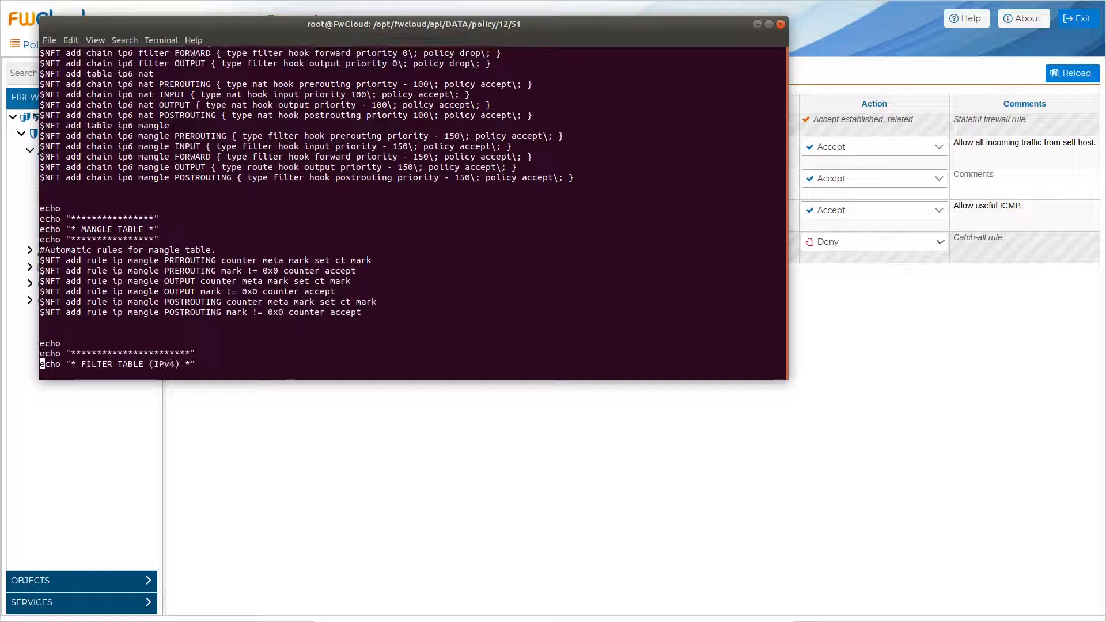
key("Down")
key("Down")
key("Down")
key("Down")
key("Down")
key("Down")
key("Down")
key("Down")
key("Down")
key("Down")
key("Down")
key("Down")
key("Down")
key("Down")
key("Down")
key("Down")
key("Down")
key("Down")
key("Down")
key("Down")
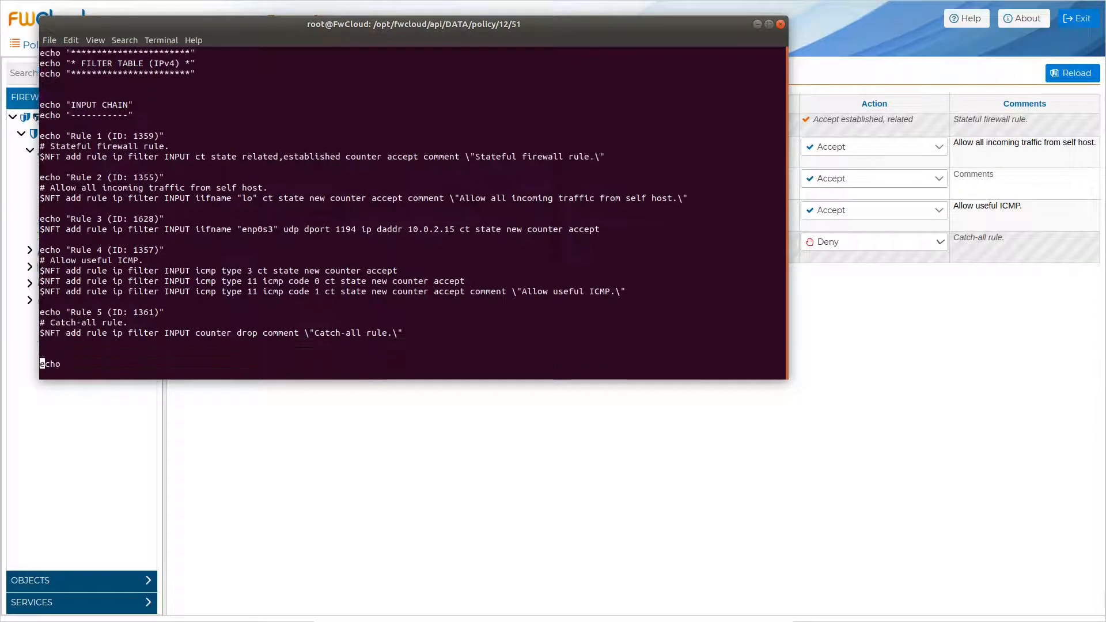
left_click_drag(128, 219, 159, 219)
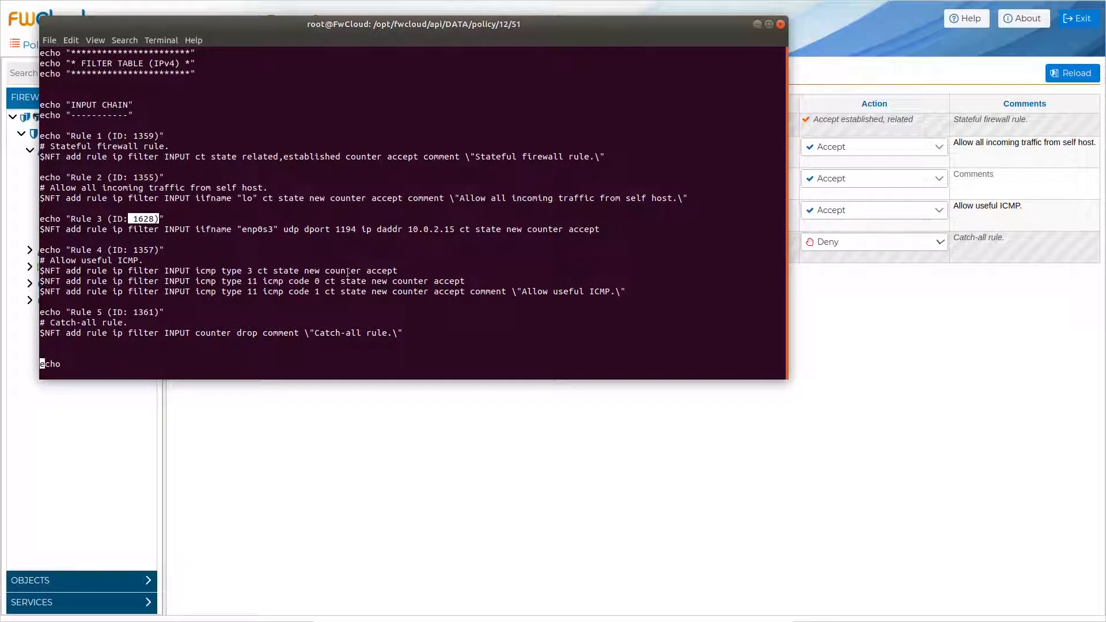
type(":q!")
key("Return")
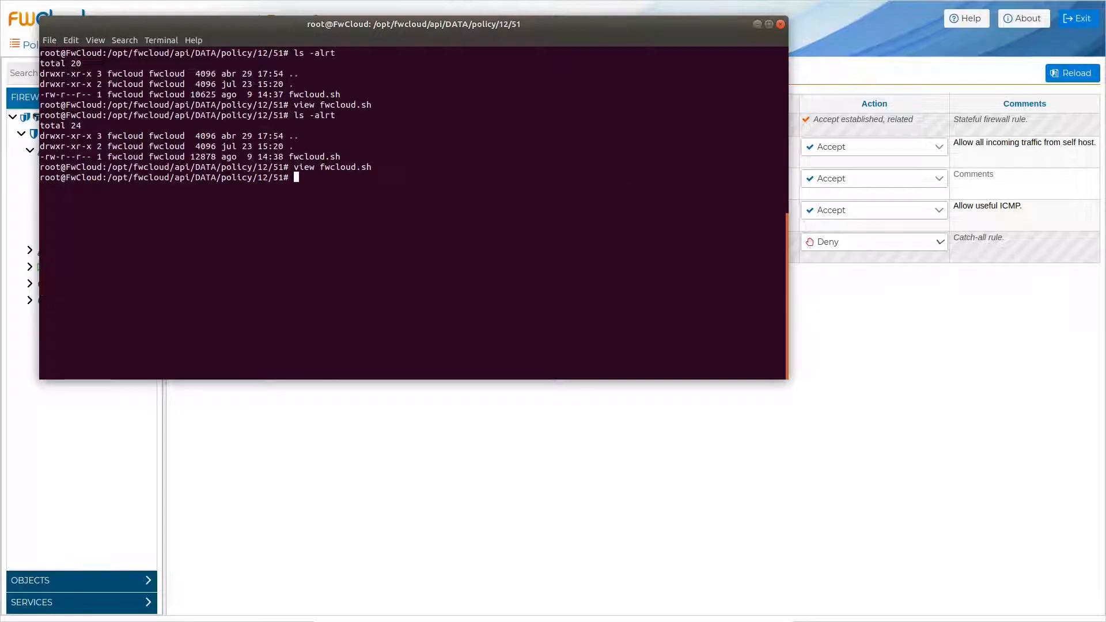
left_click(570, 468)
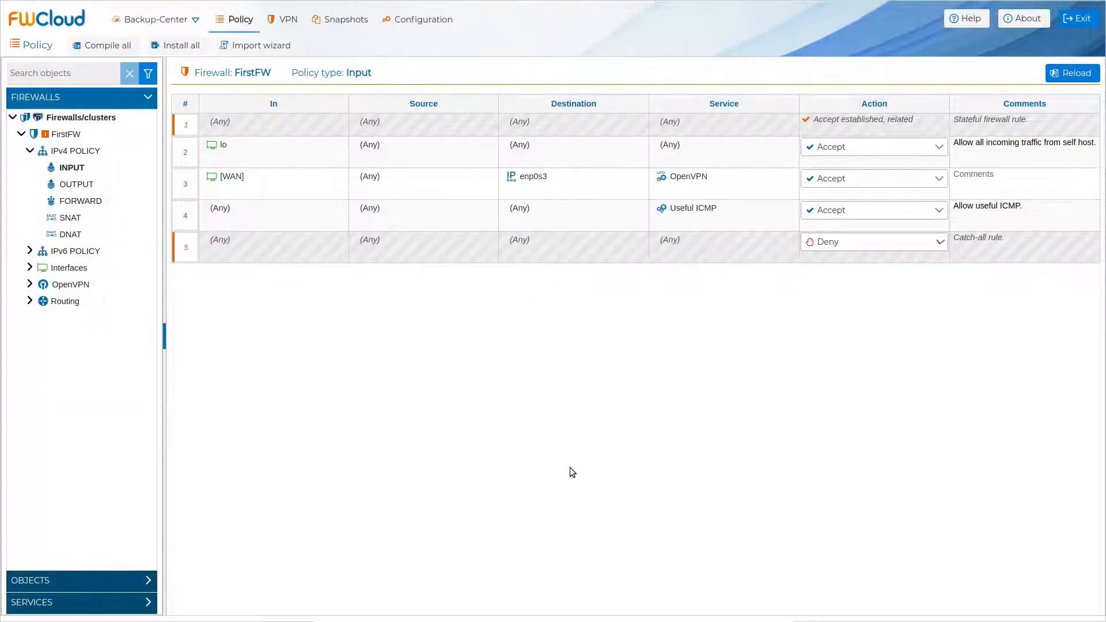